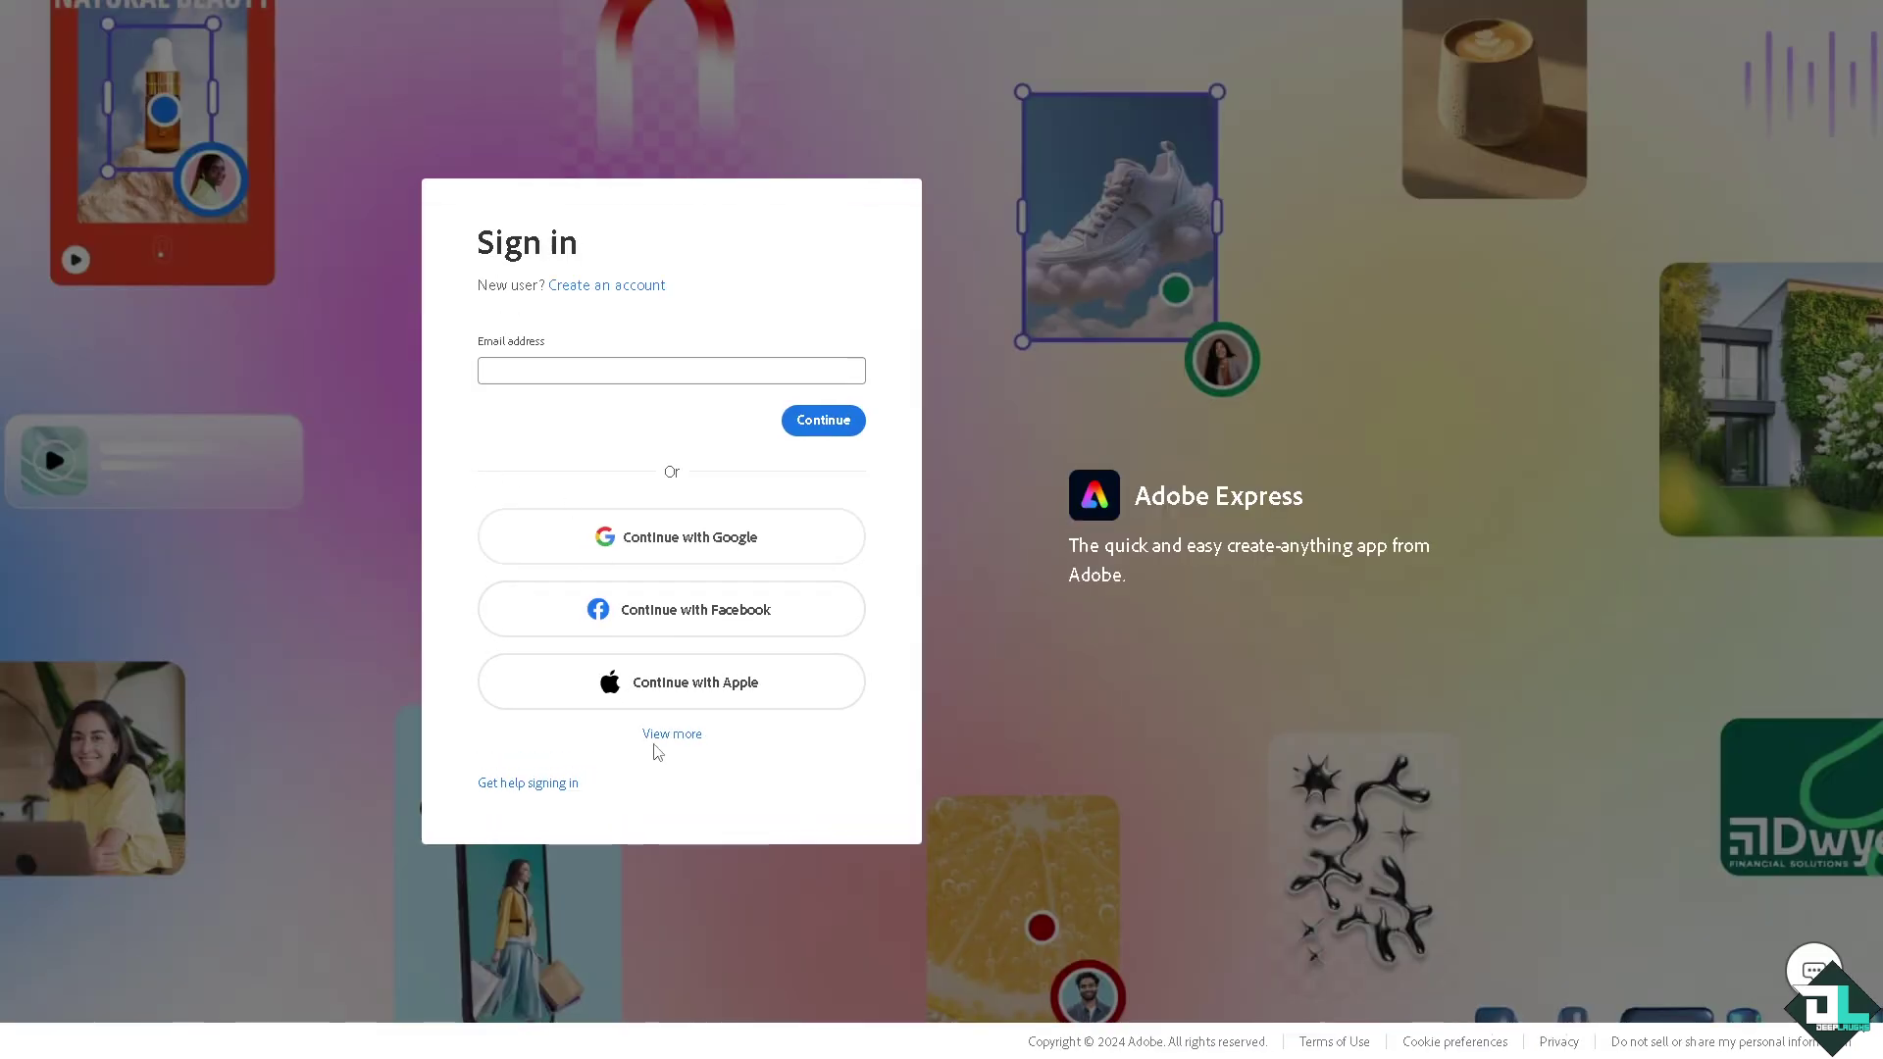
Step: Expand the extra sign-in options and start creating a new Adobe account
left_click(657, 738)
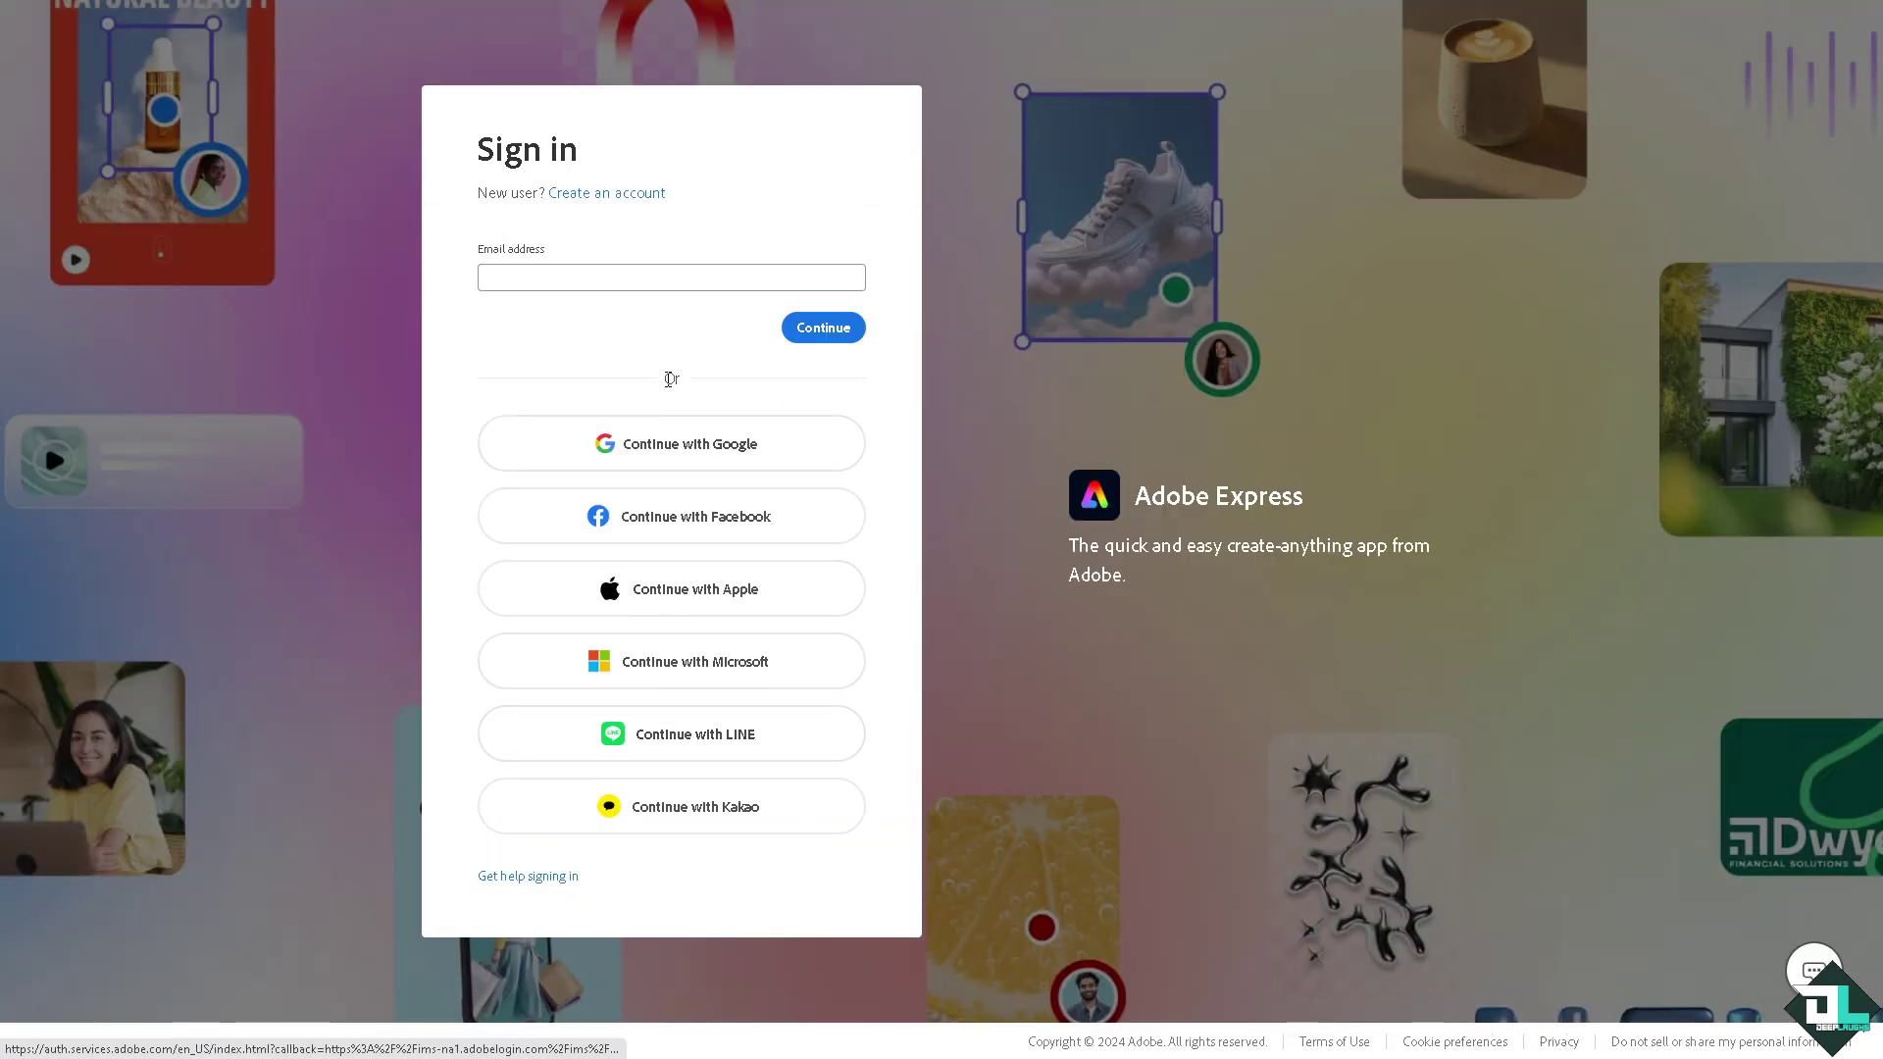
left_click(629, 195)
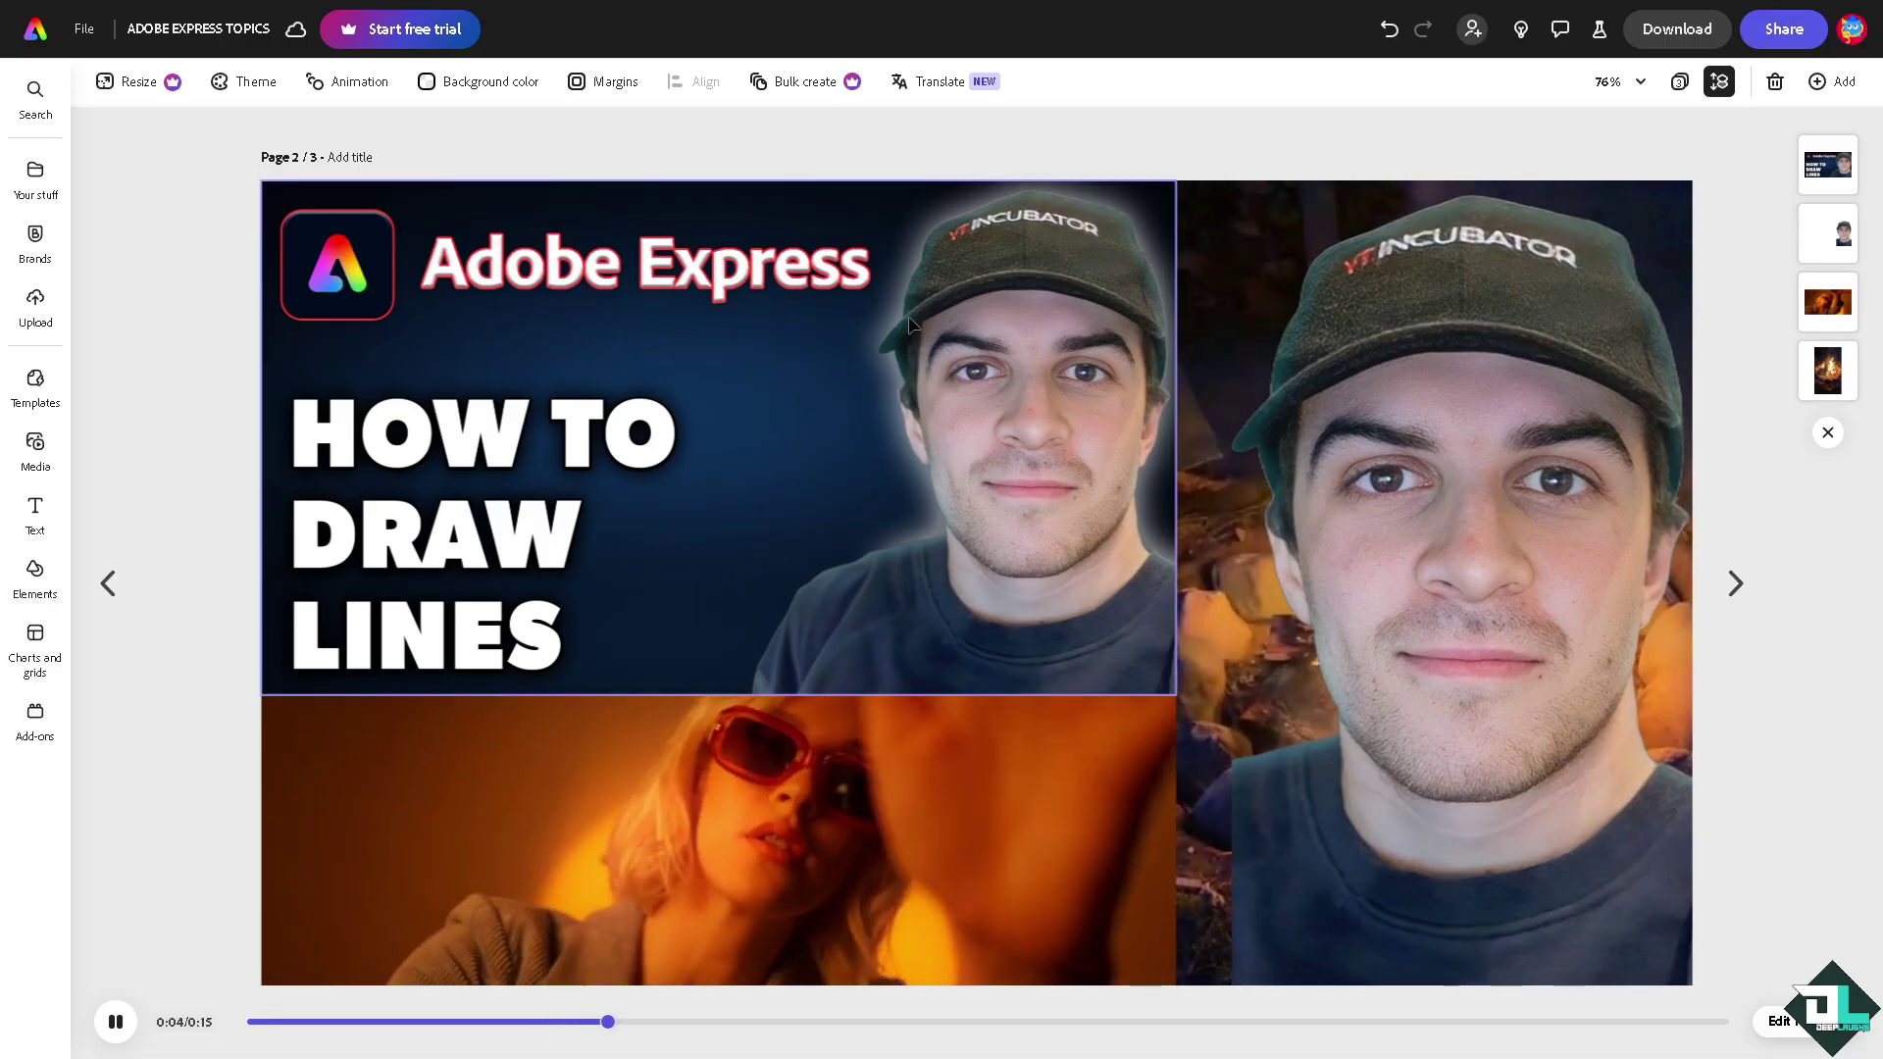
Step: Add a same-size page and paste the HOW TO DRAW LINES title image onto it
left_click(1020, 356)
left_click(1832, 80)
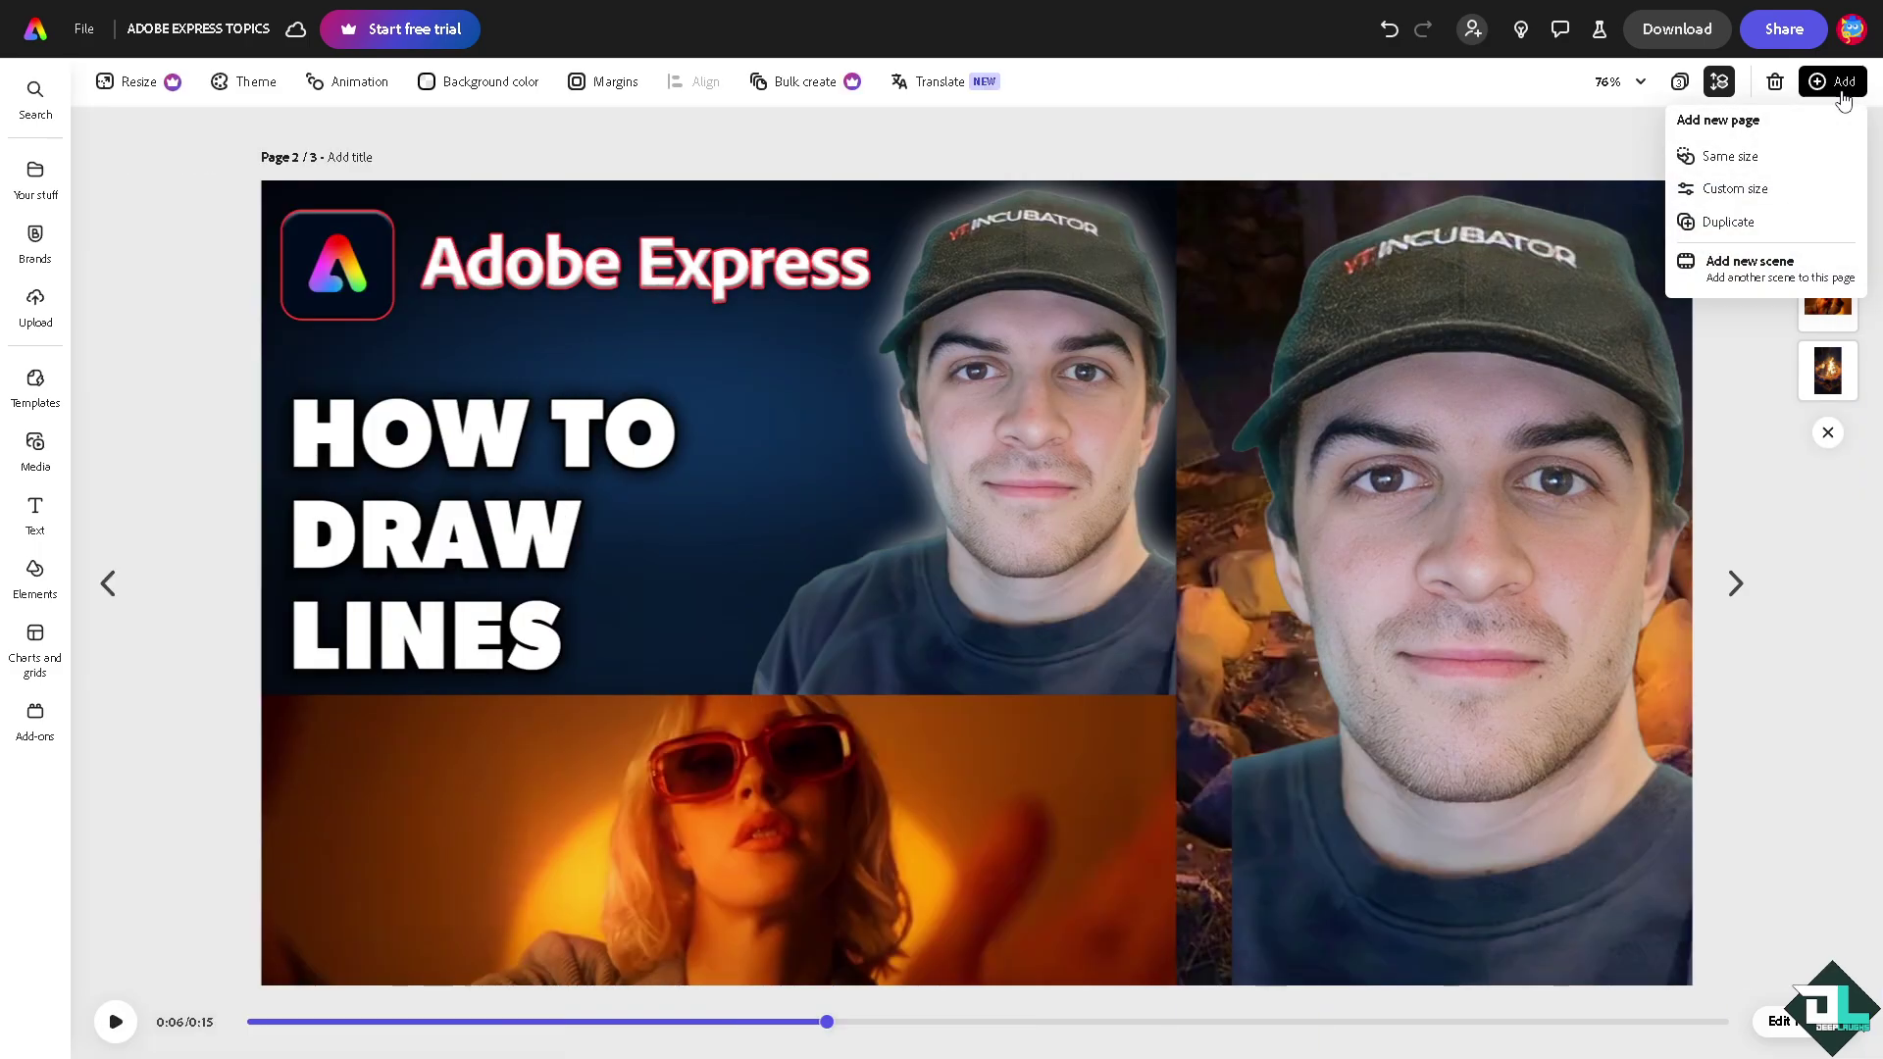
left_click(1780, 171)
key("ctrl+v")
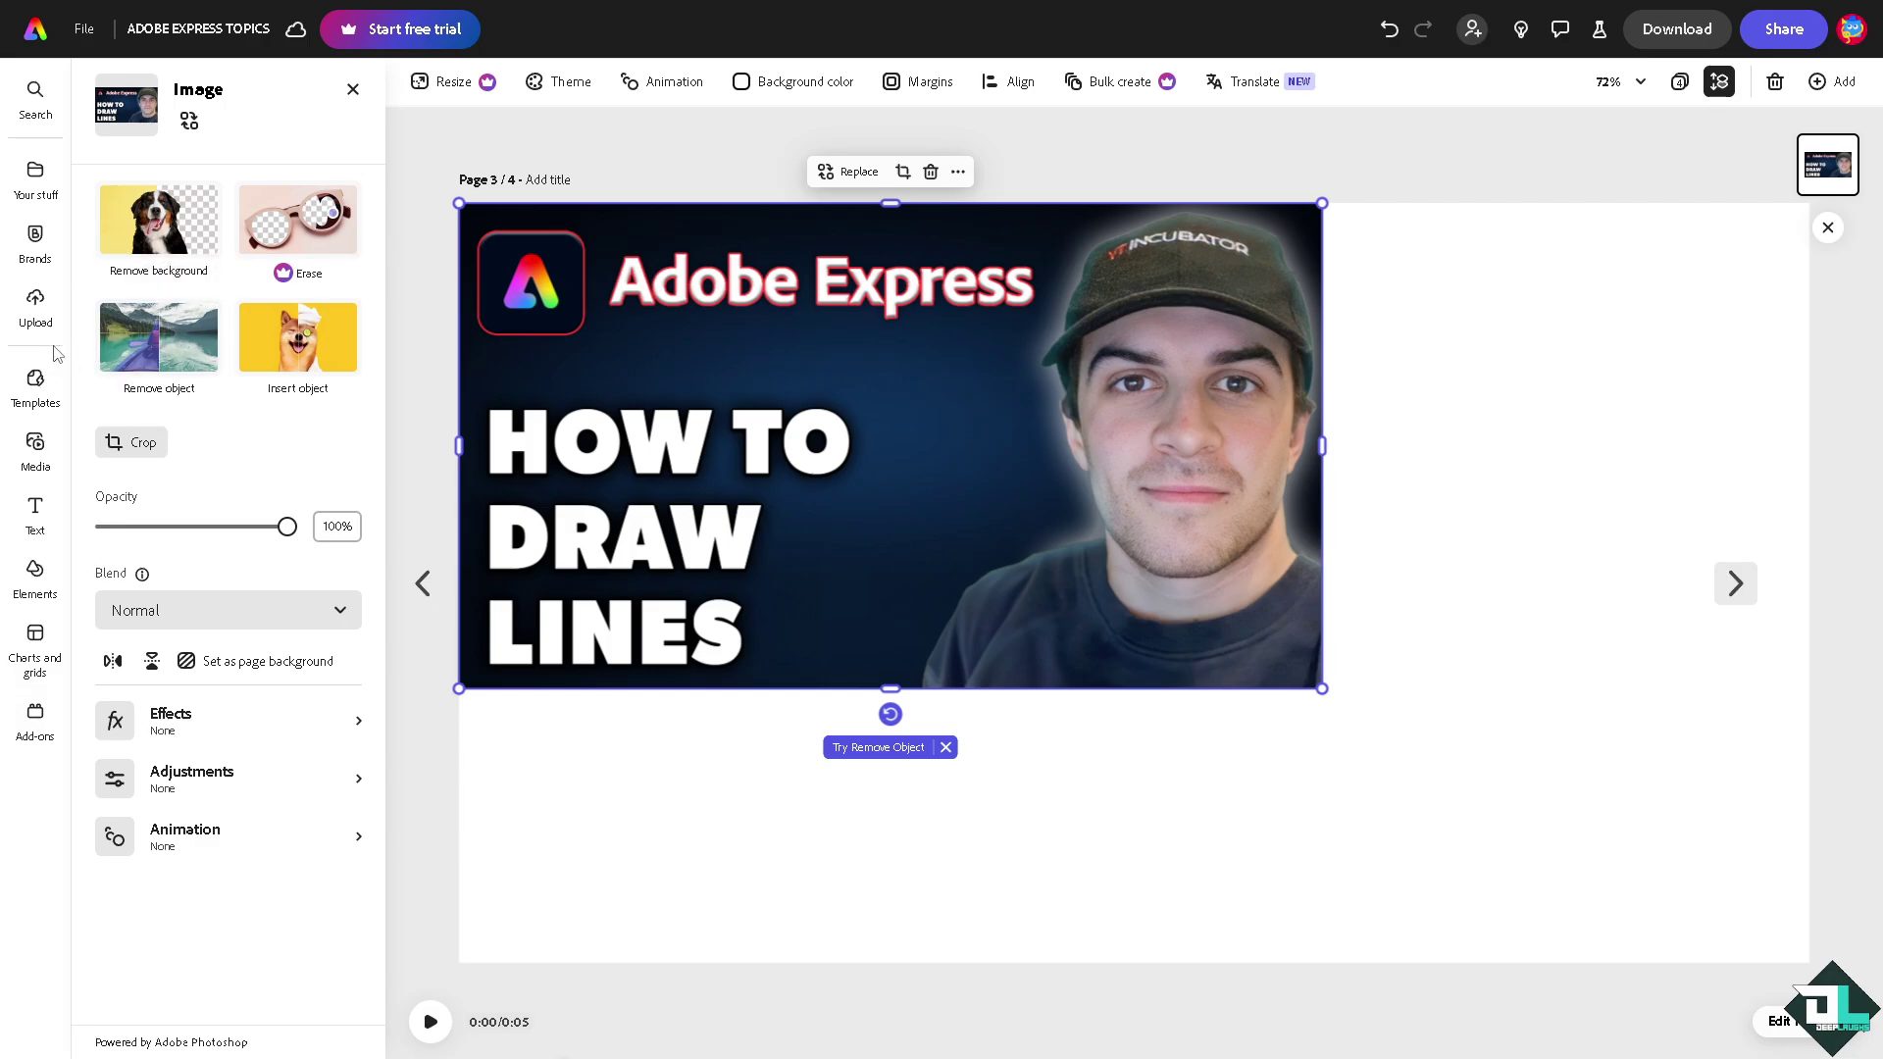
Step: Browse all Draw shape border styles in Elements, then finish with Done
left_click(35, 572)
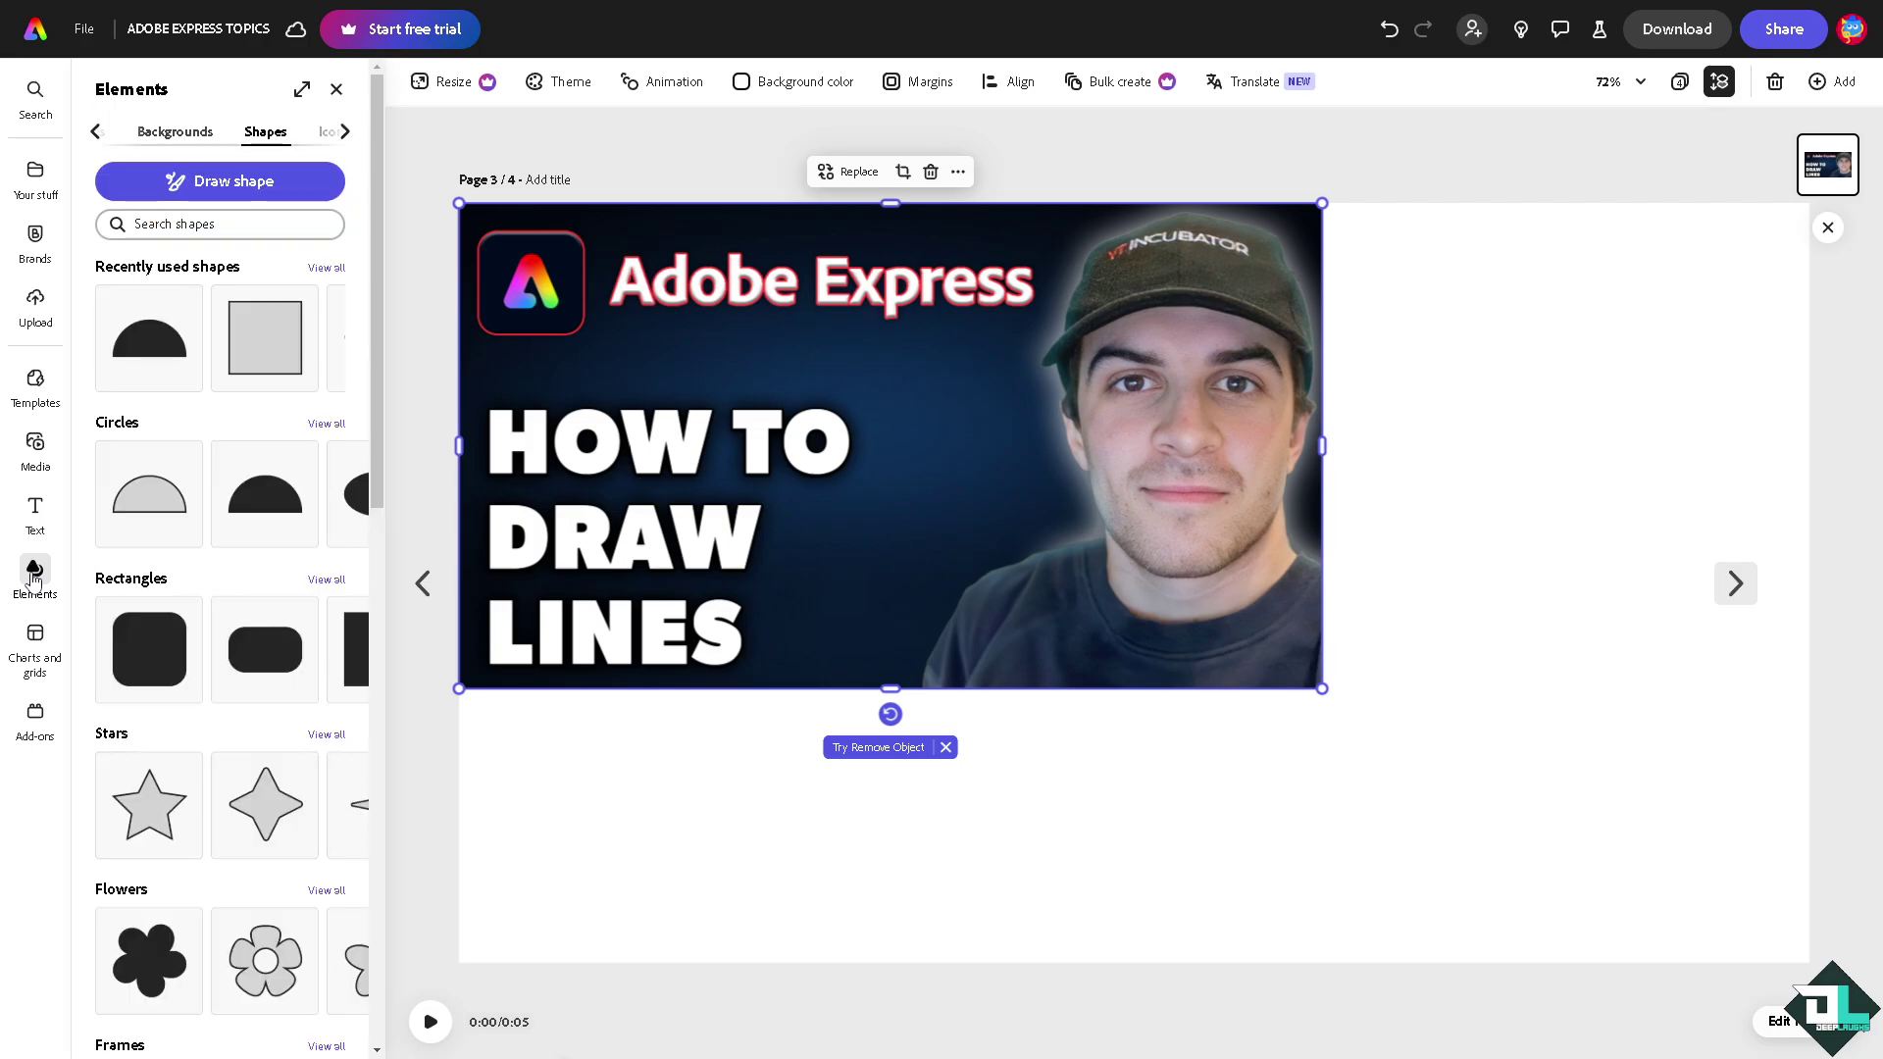
left_click(236, 181)
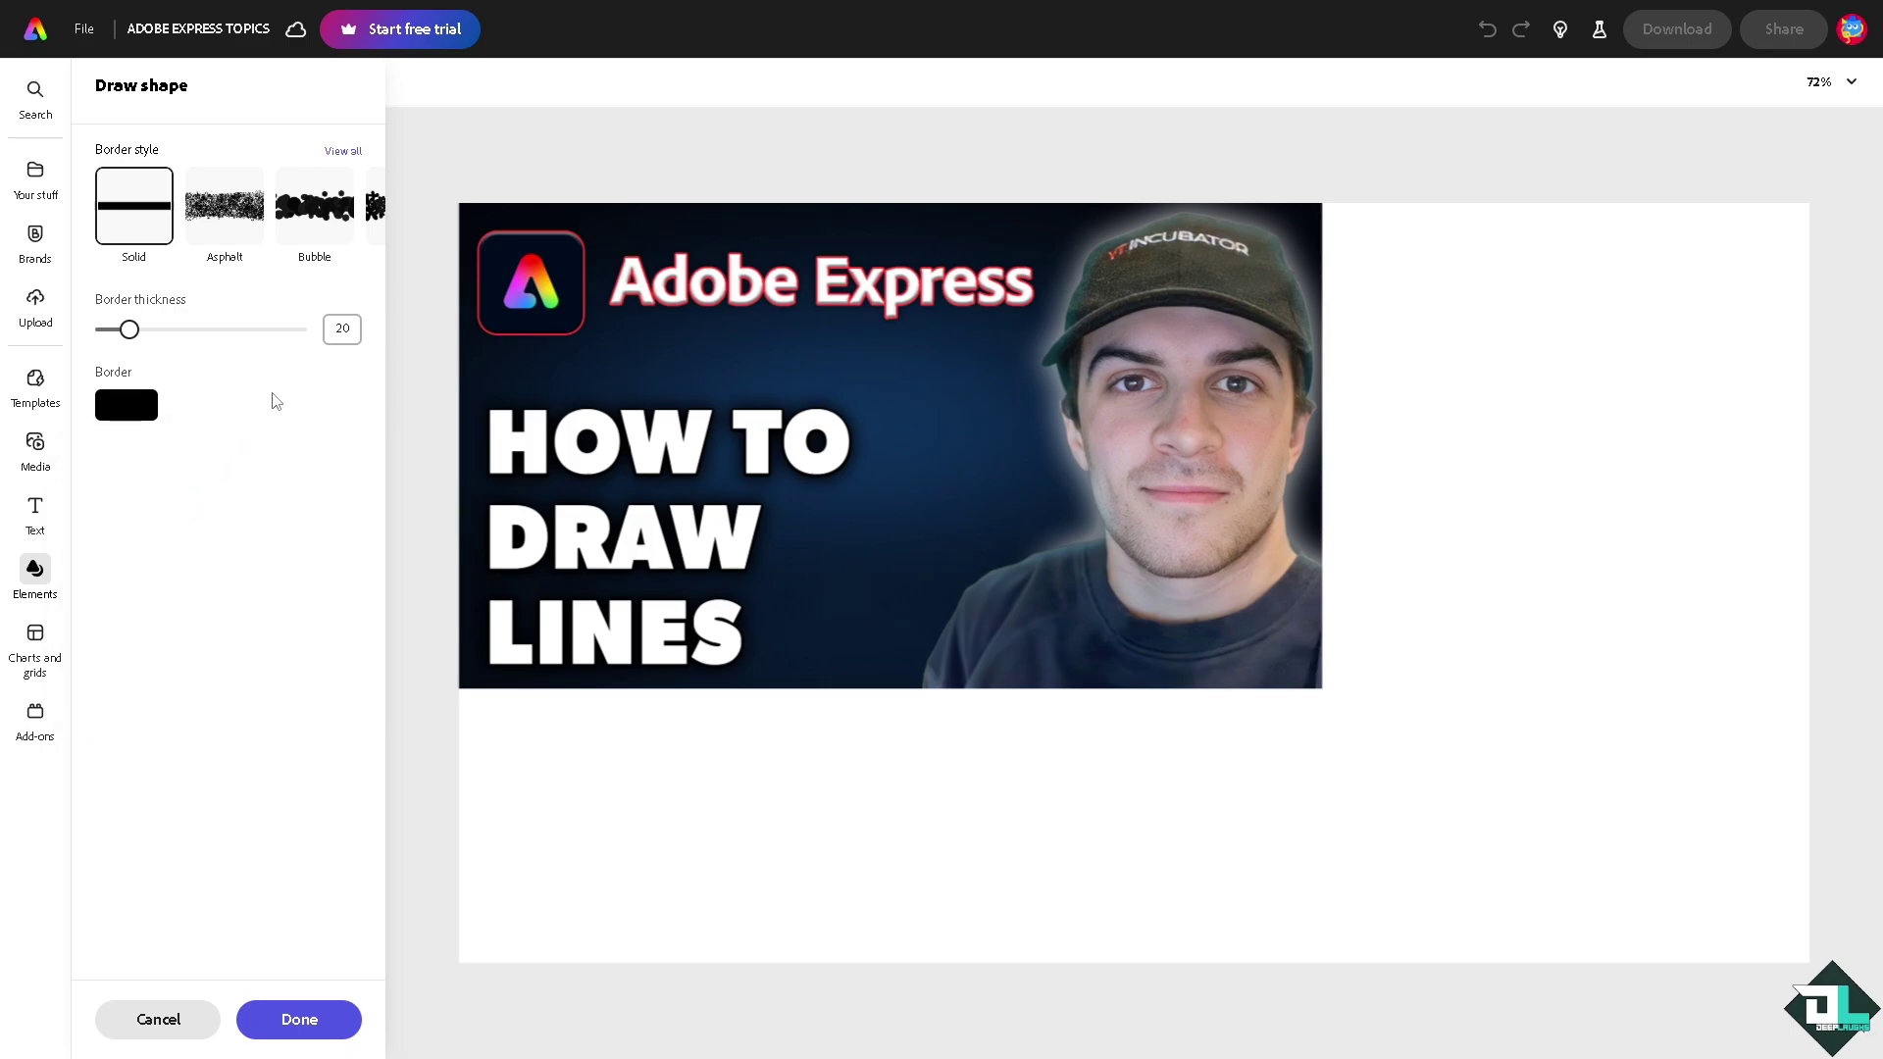
left_click(343, 153)
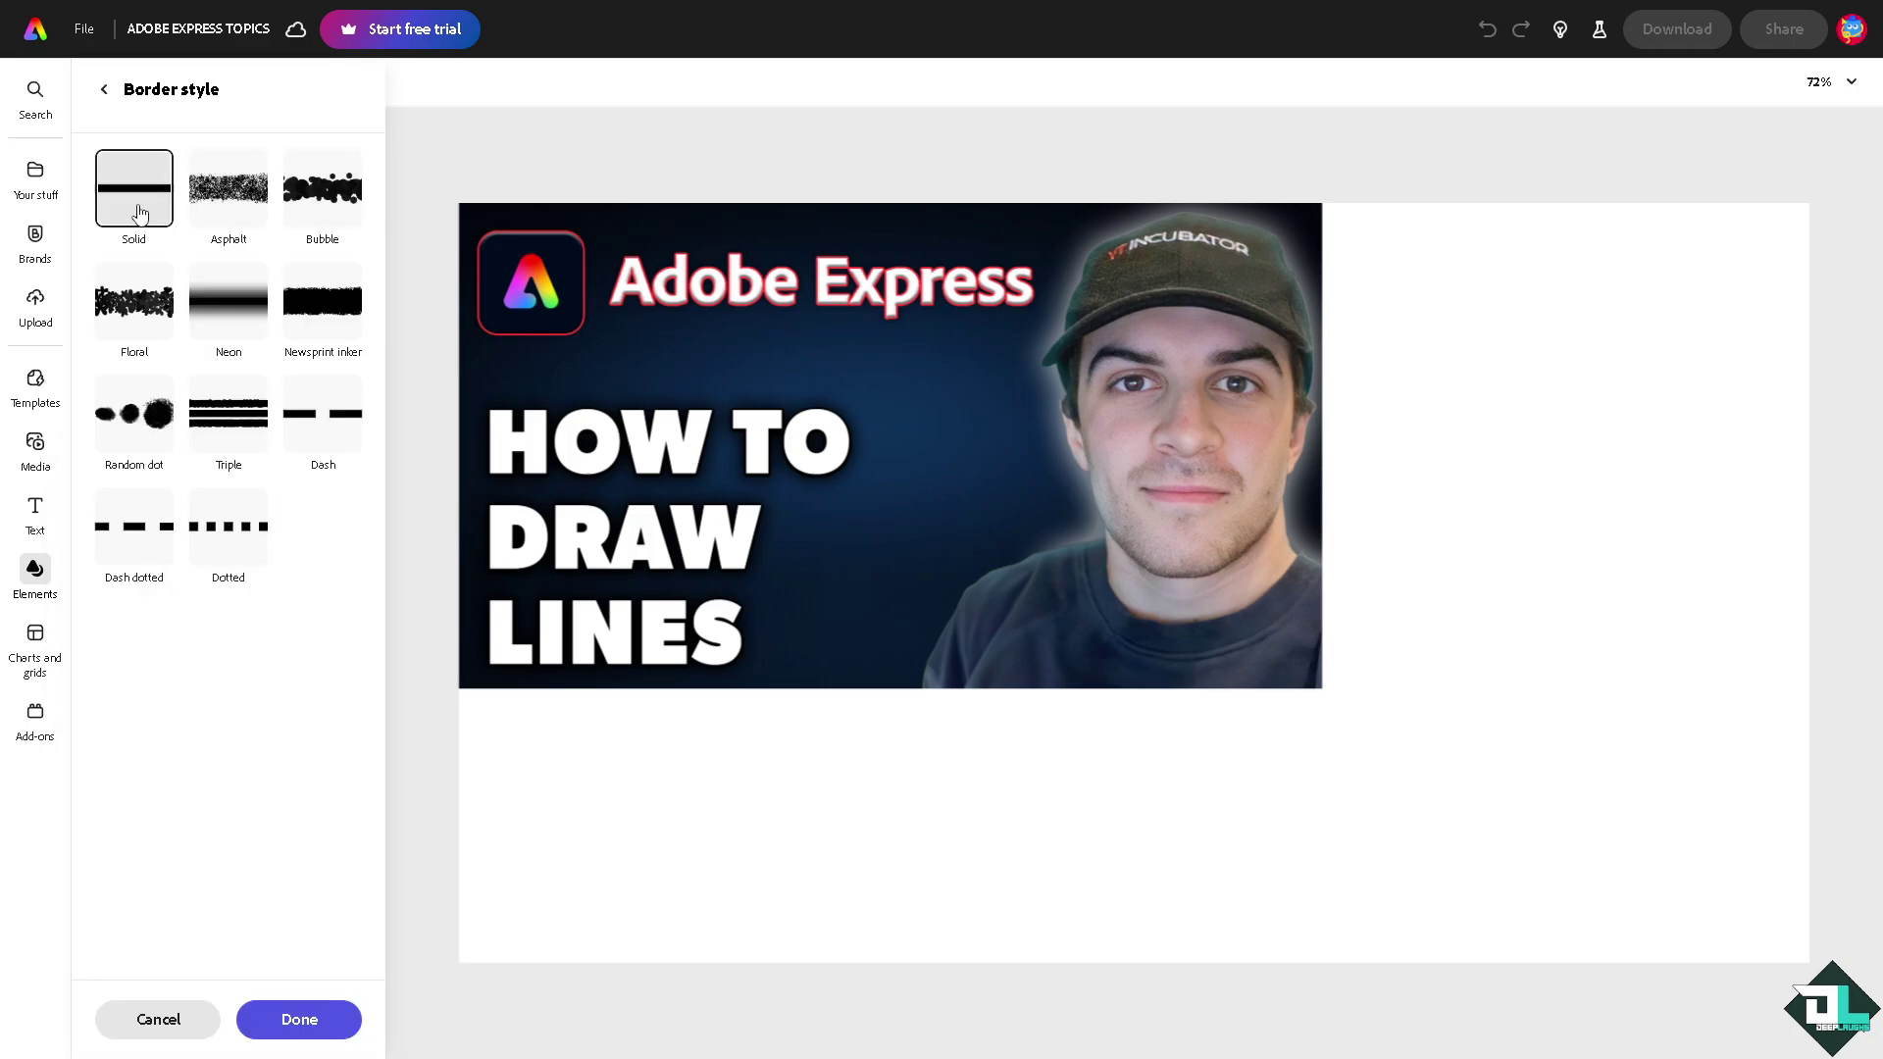
left_click(294, 1021)
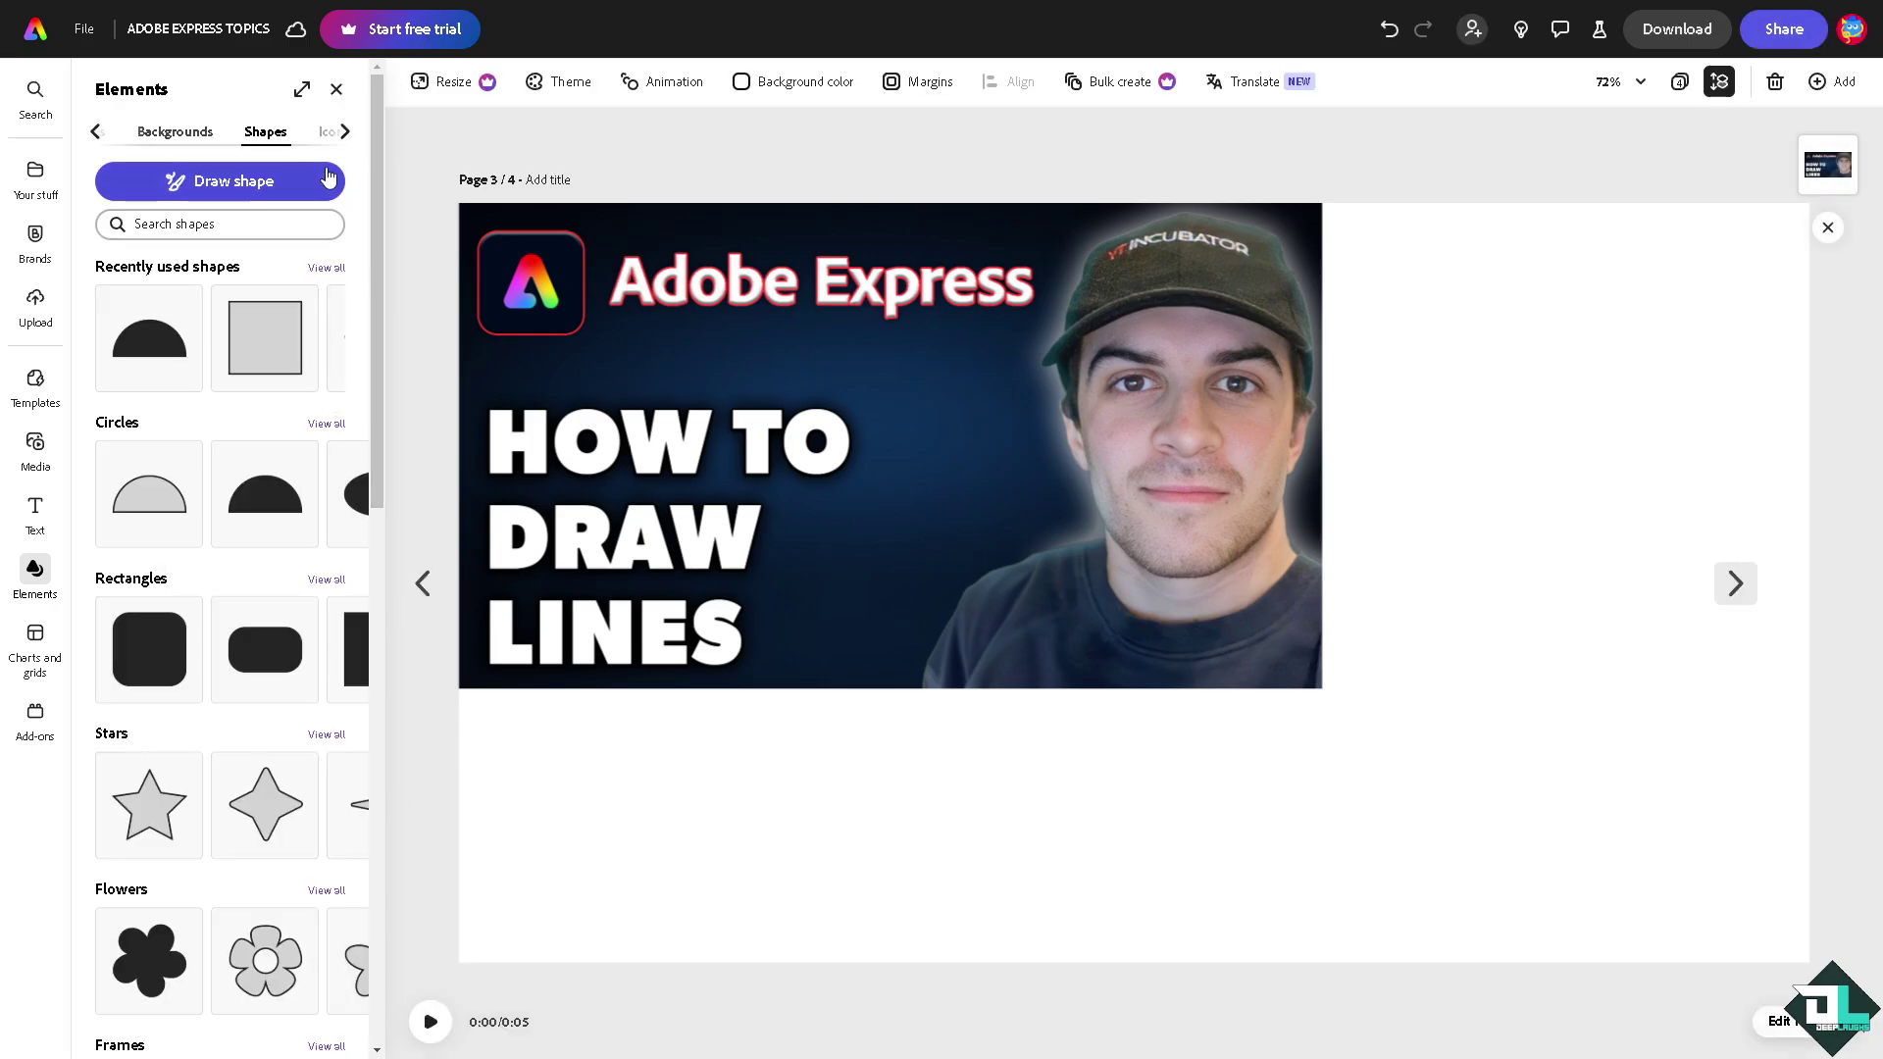
Step: Draw two thick black freehand strokes across the page below the title image
left_click(219, 182)
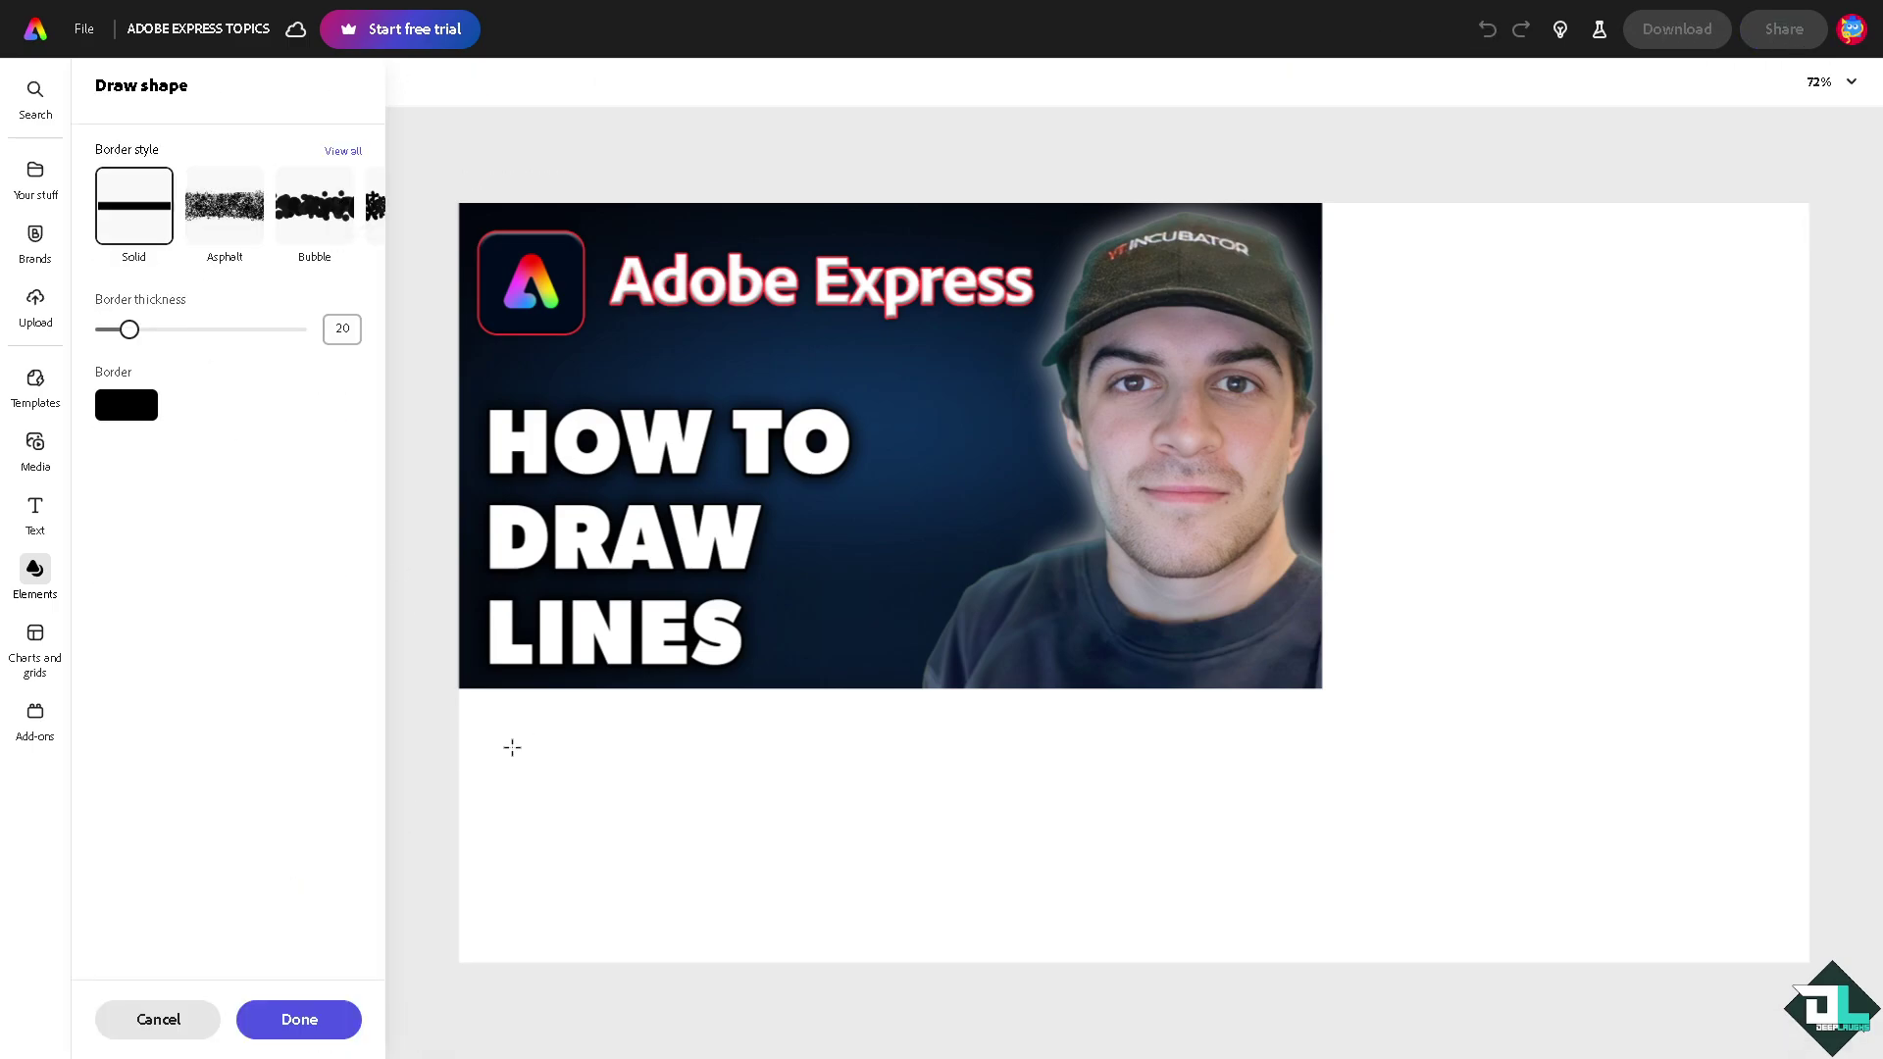
left_click_drag(501, 751, 1260, 747)
left_click_drag(487, 723, 1309, 725)
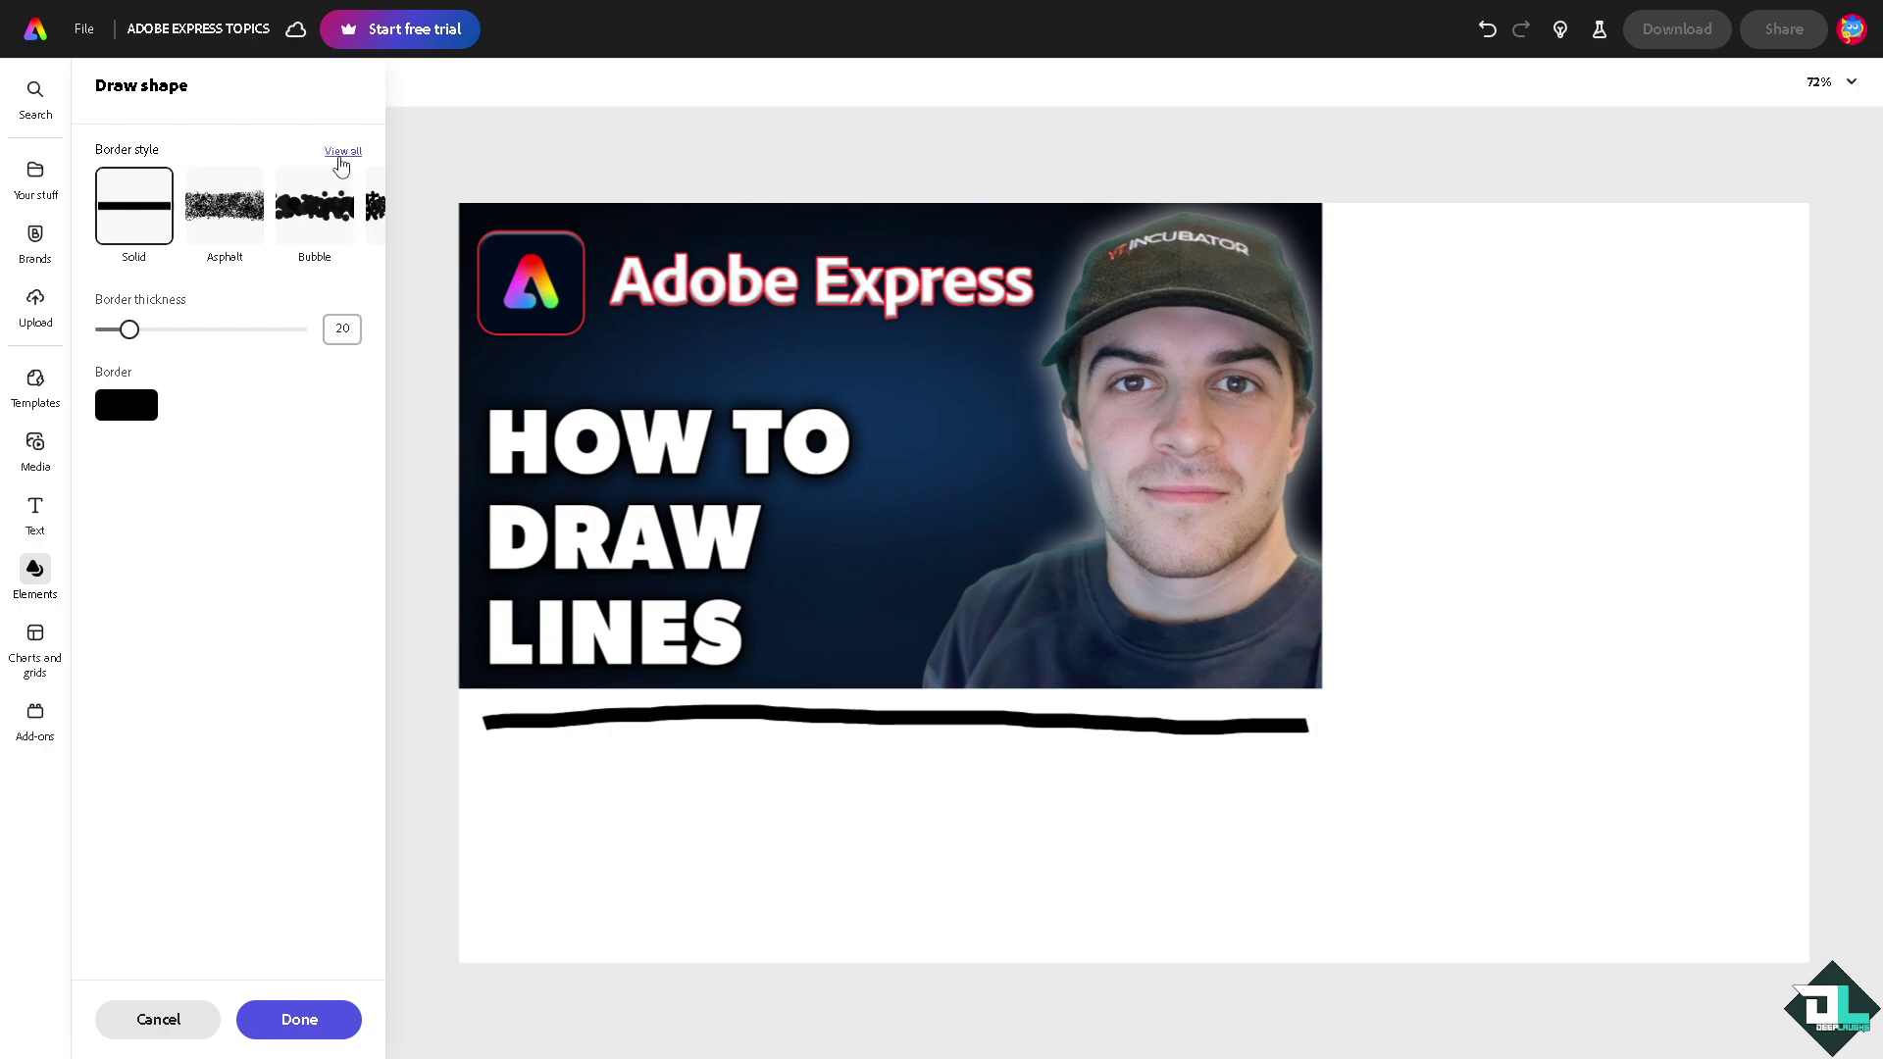
Step: Preview the dotted, dash-dotted, dashed and triple line styles
left_click(342, 151)
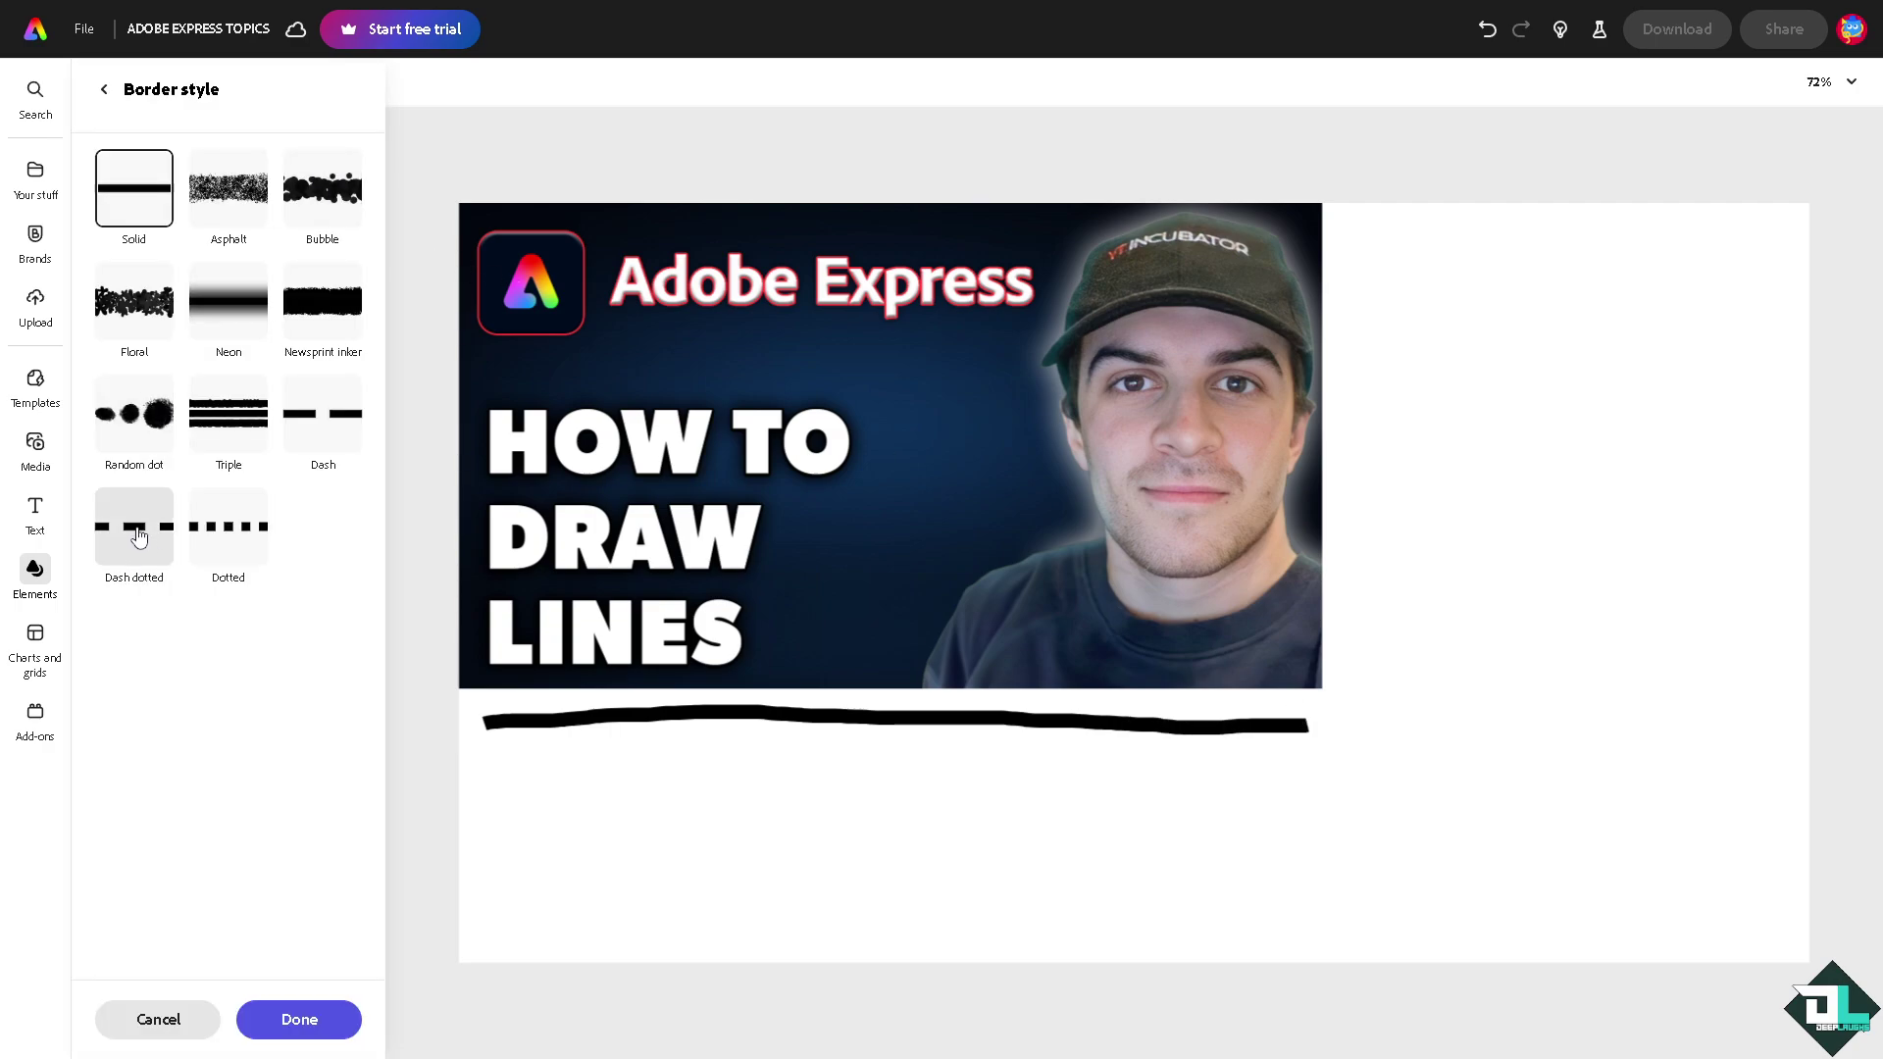
left_click(226, 530)
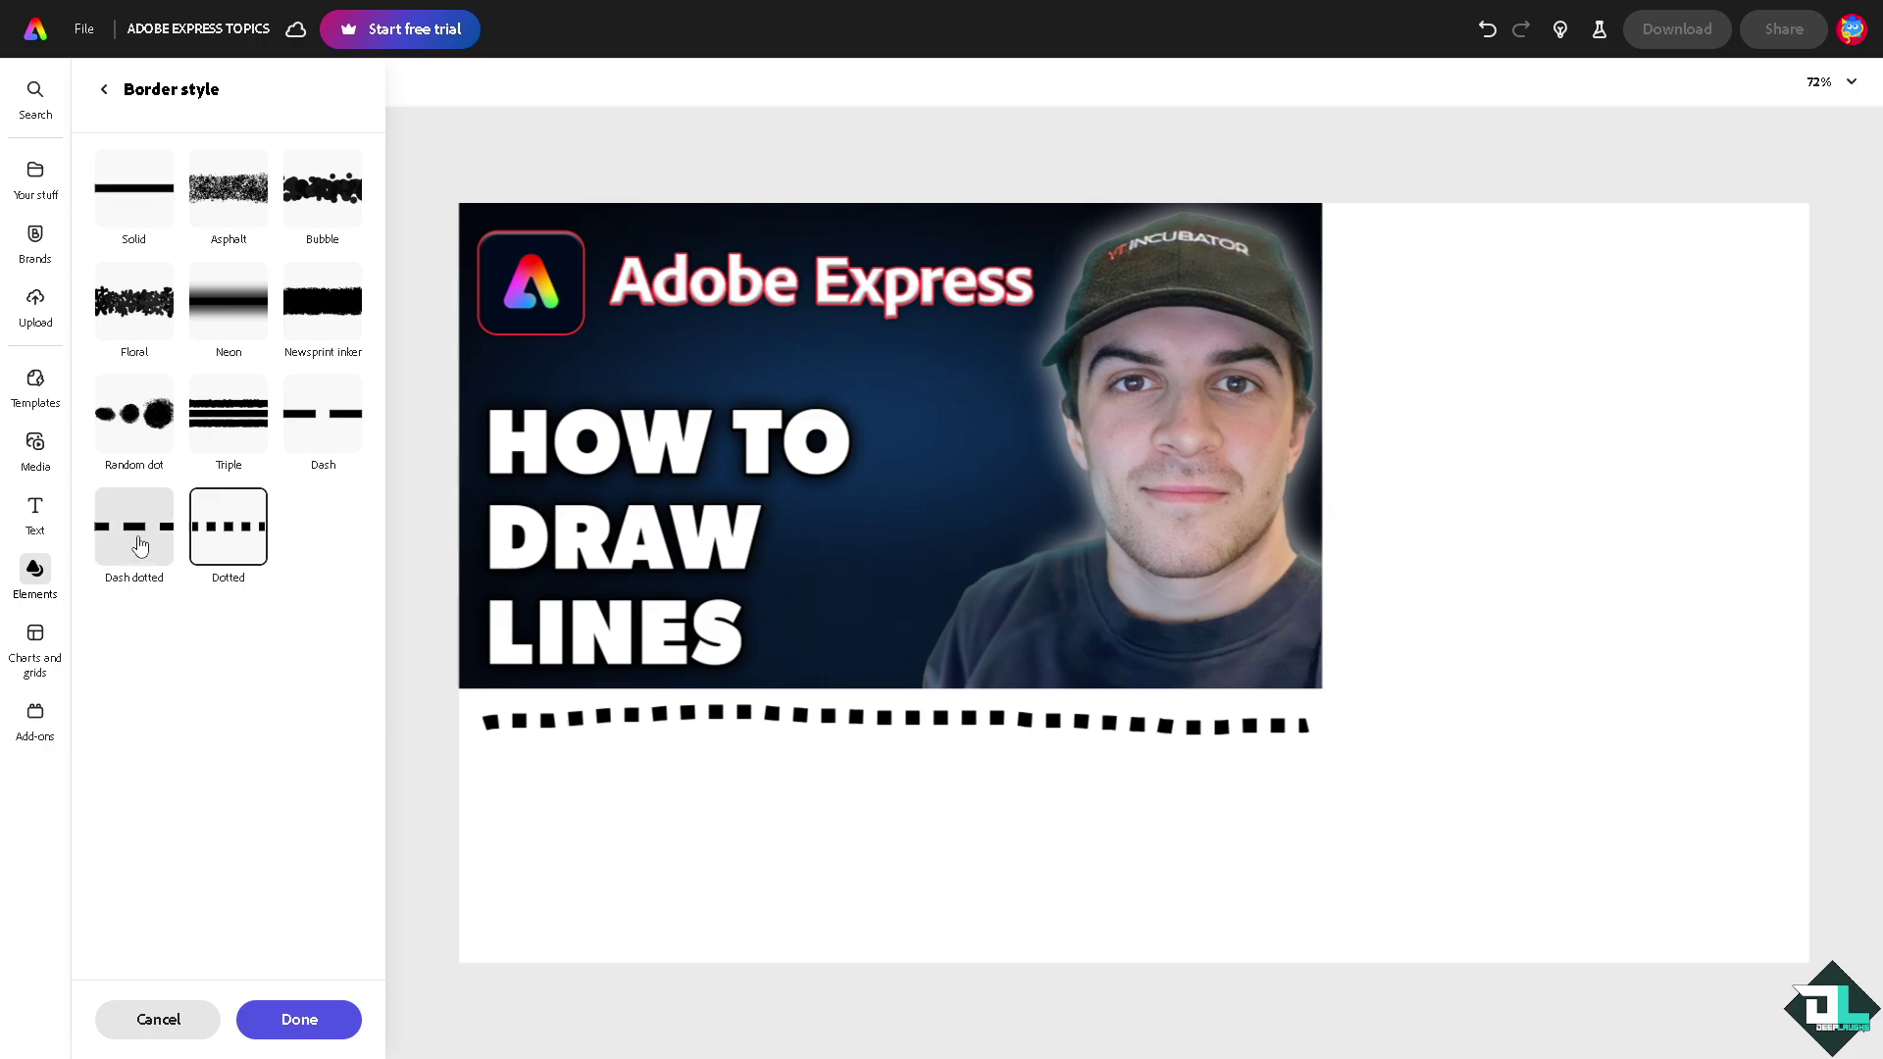
left_click(140, 546)
left_click(330, 428)
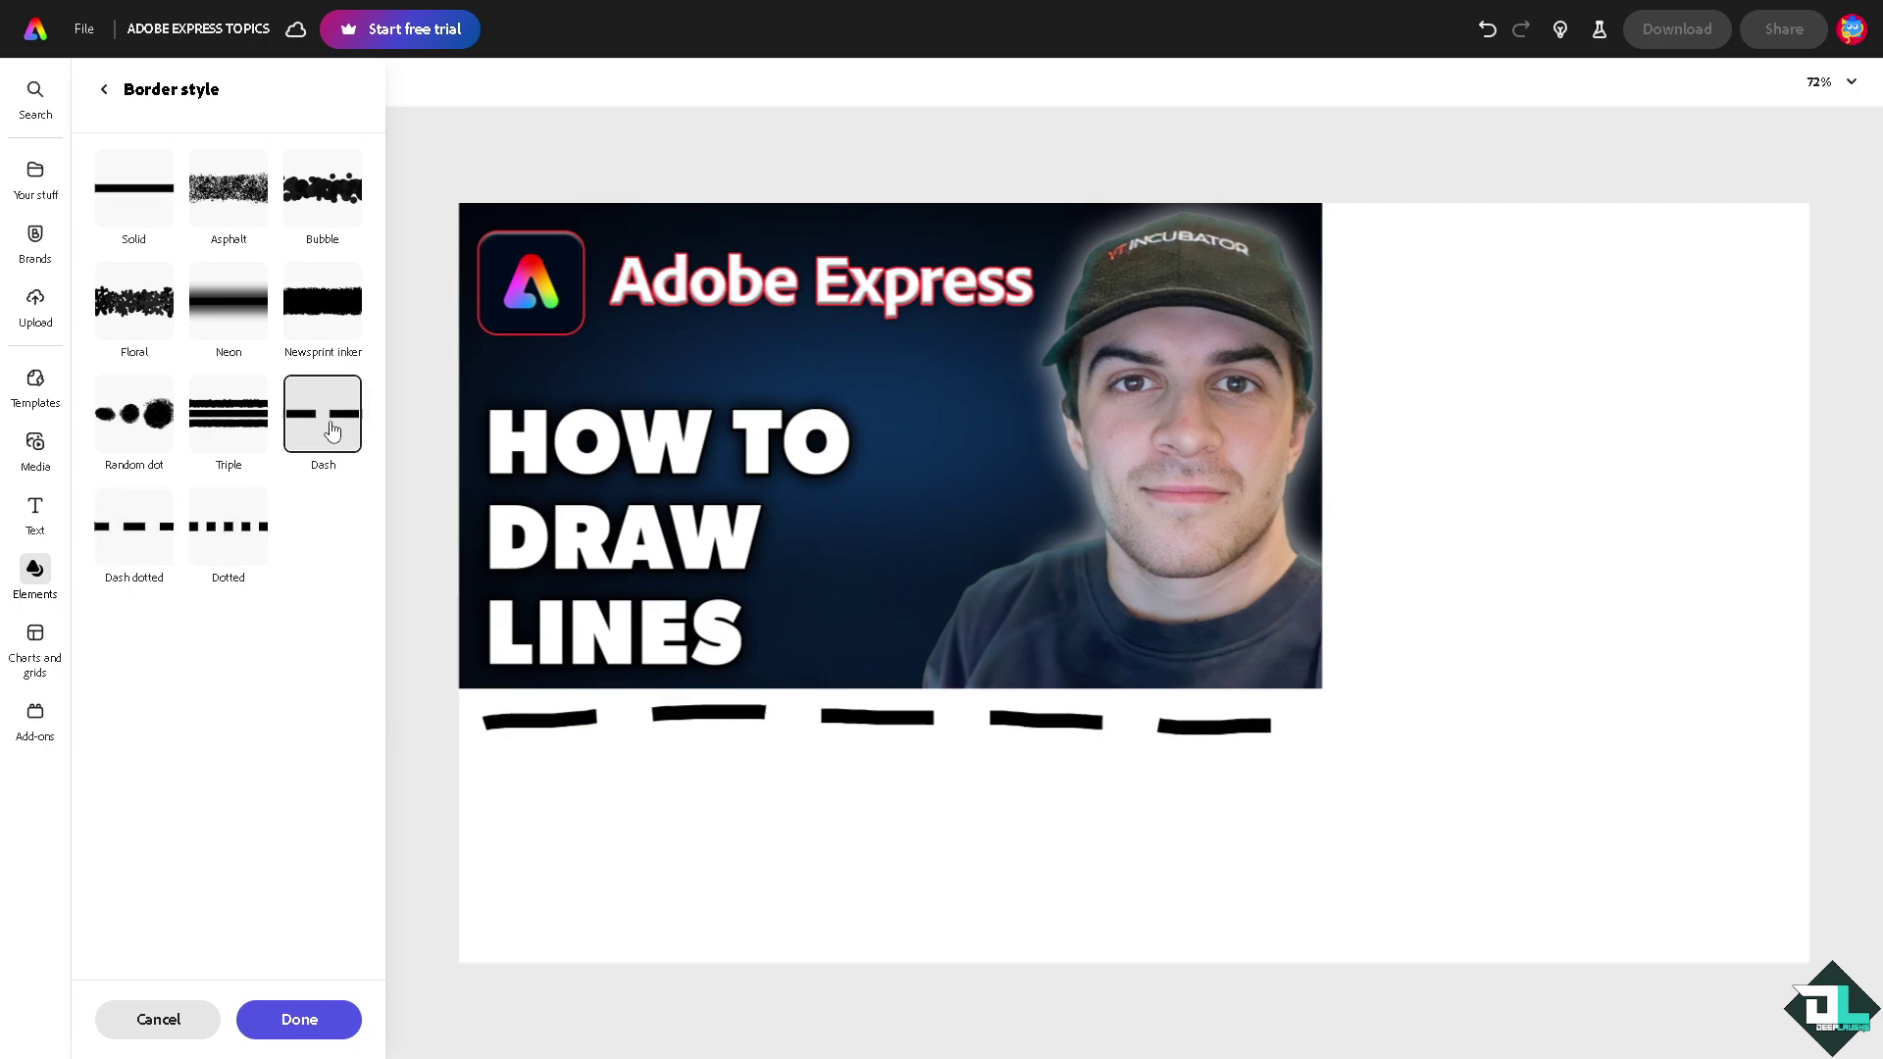
left_click(232, 432)
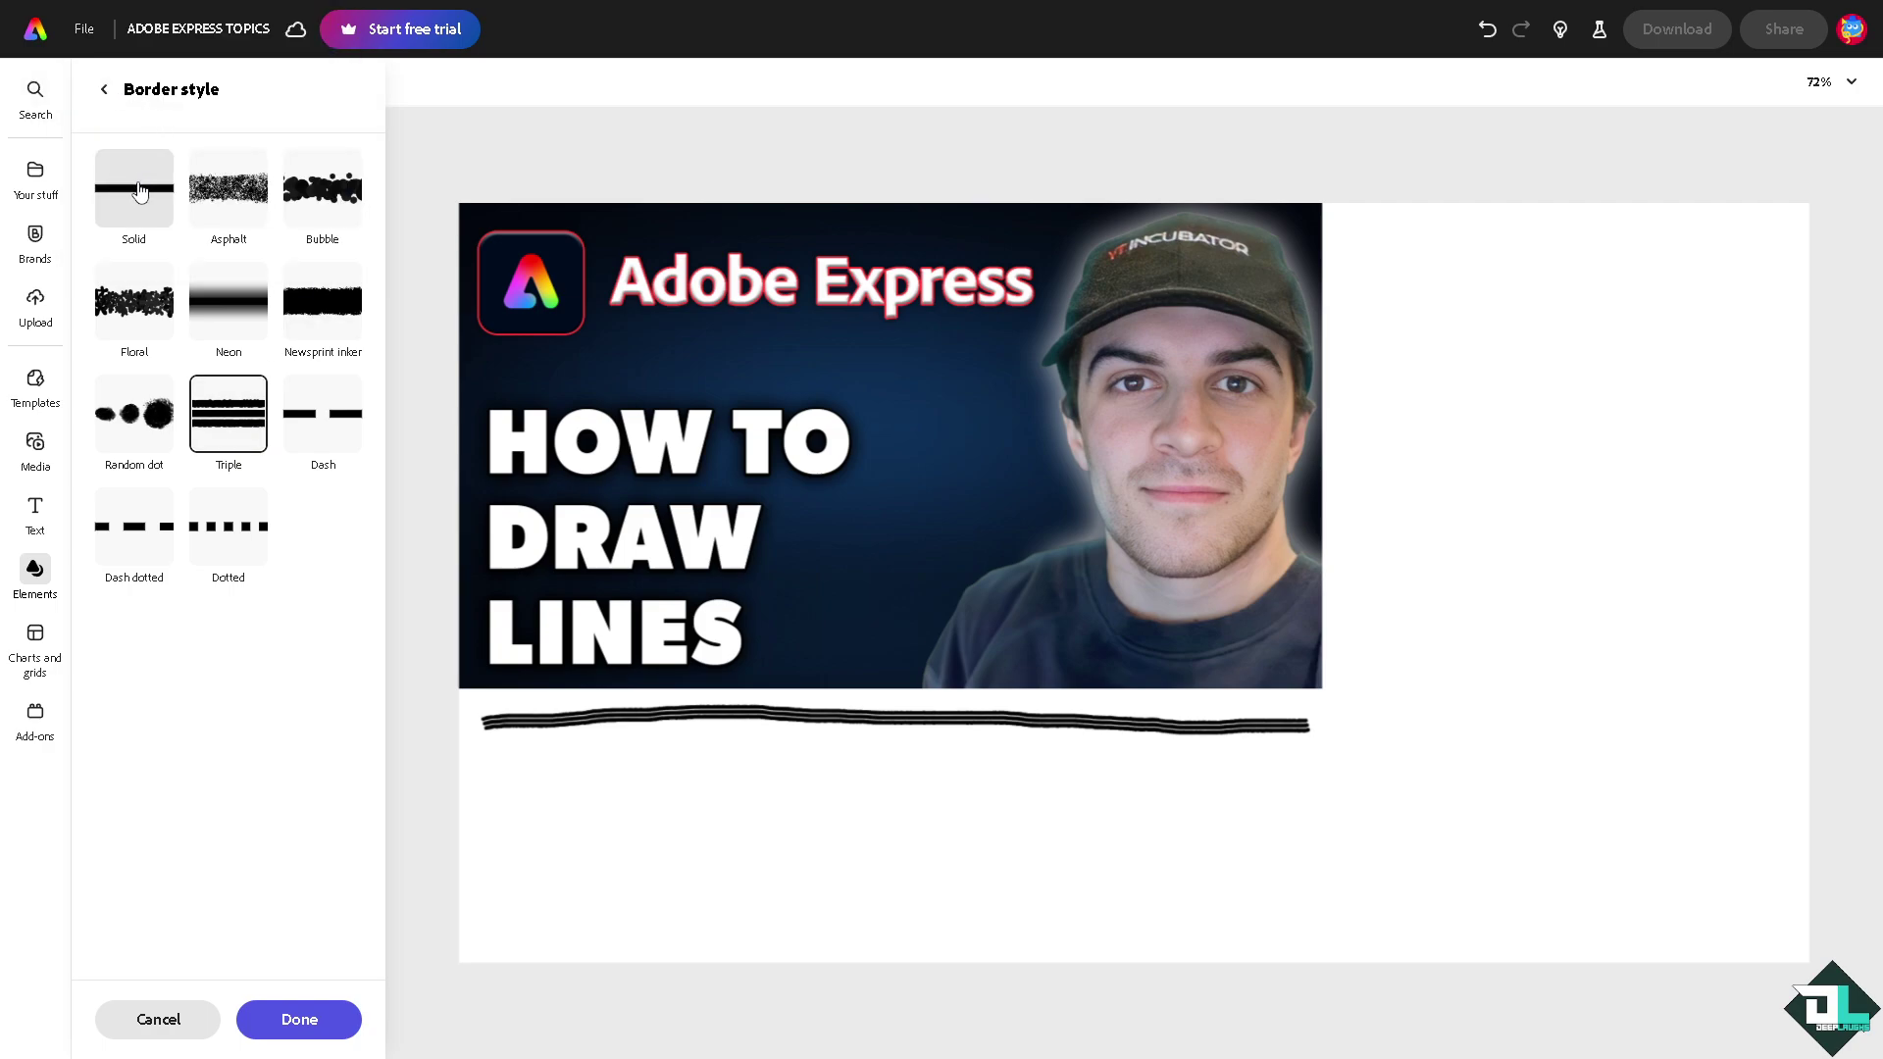
Step: Try bubble, inked, neon and floral textures, then revert to a plain solid stroke
left_click(353, 206)
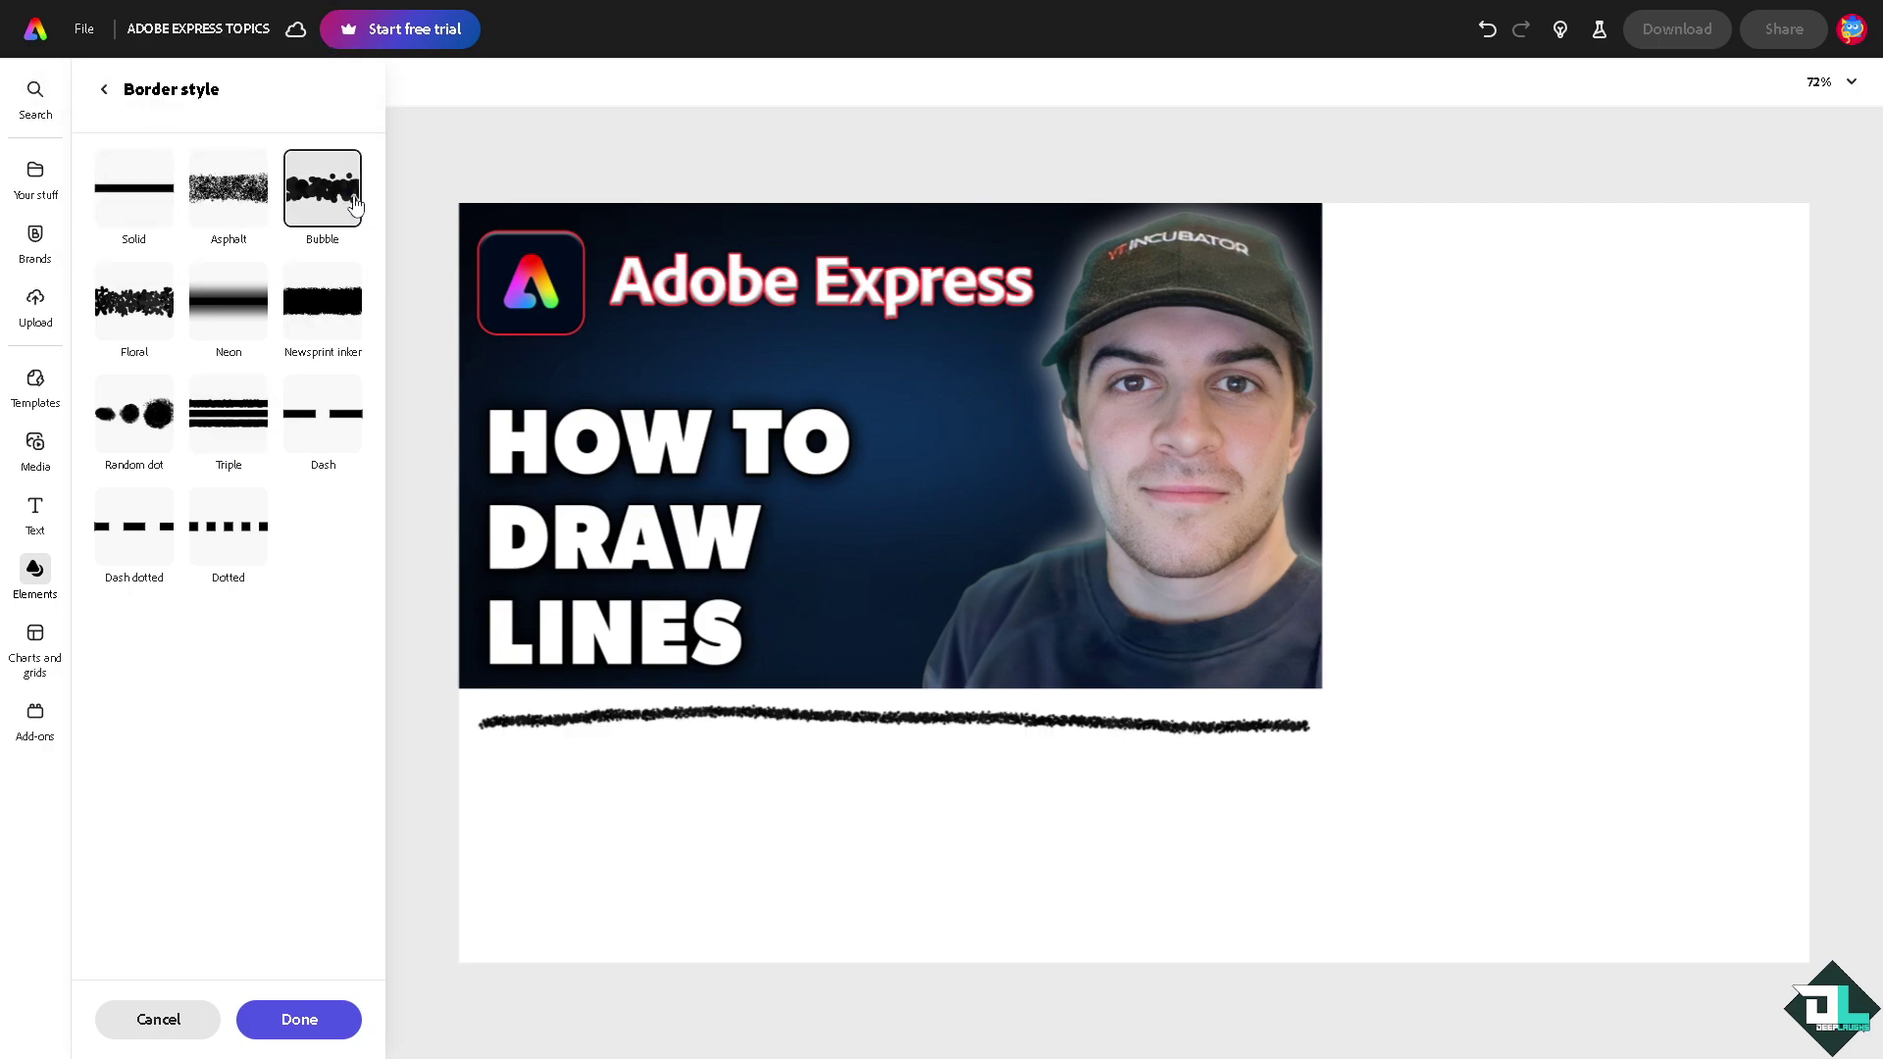
left_click(311, 307)
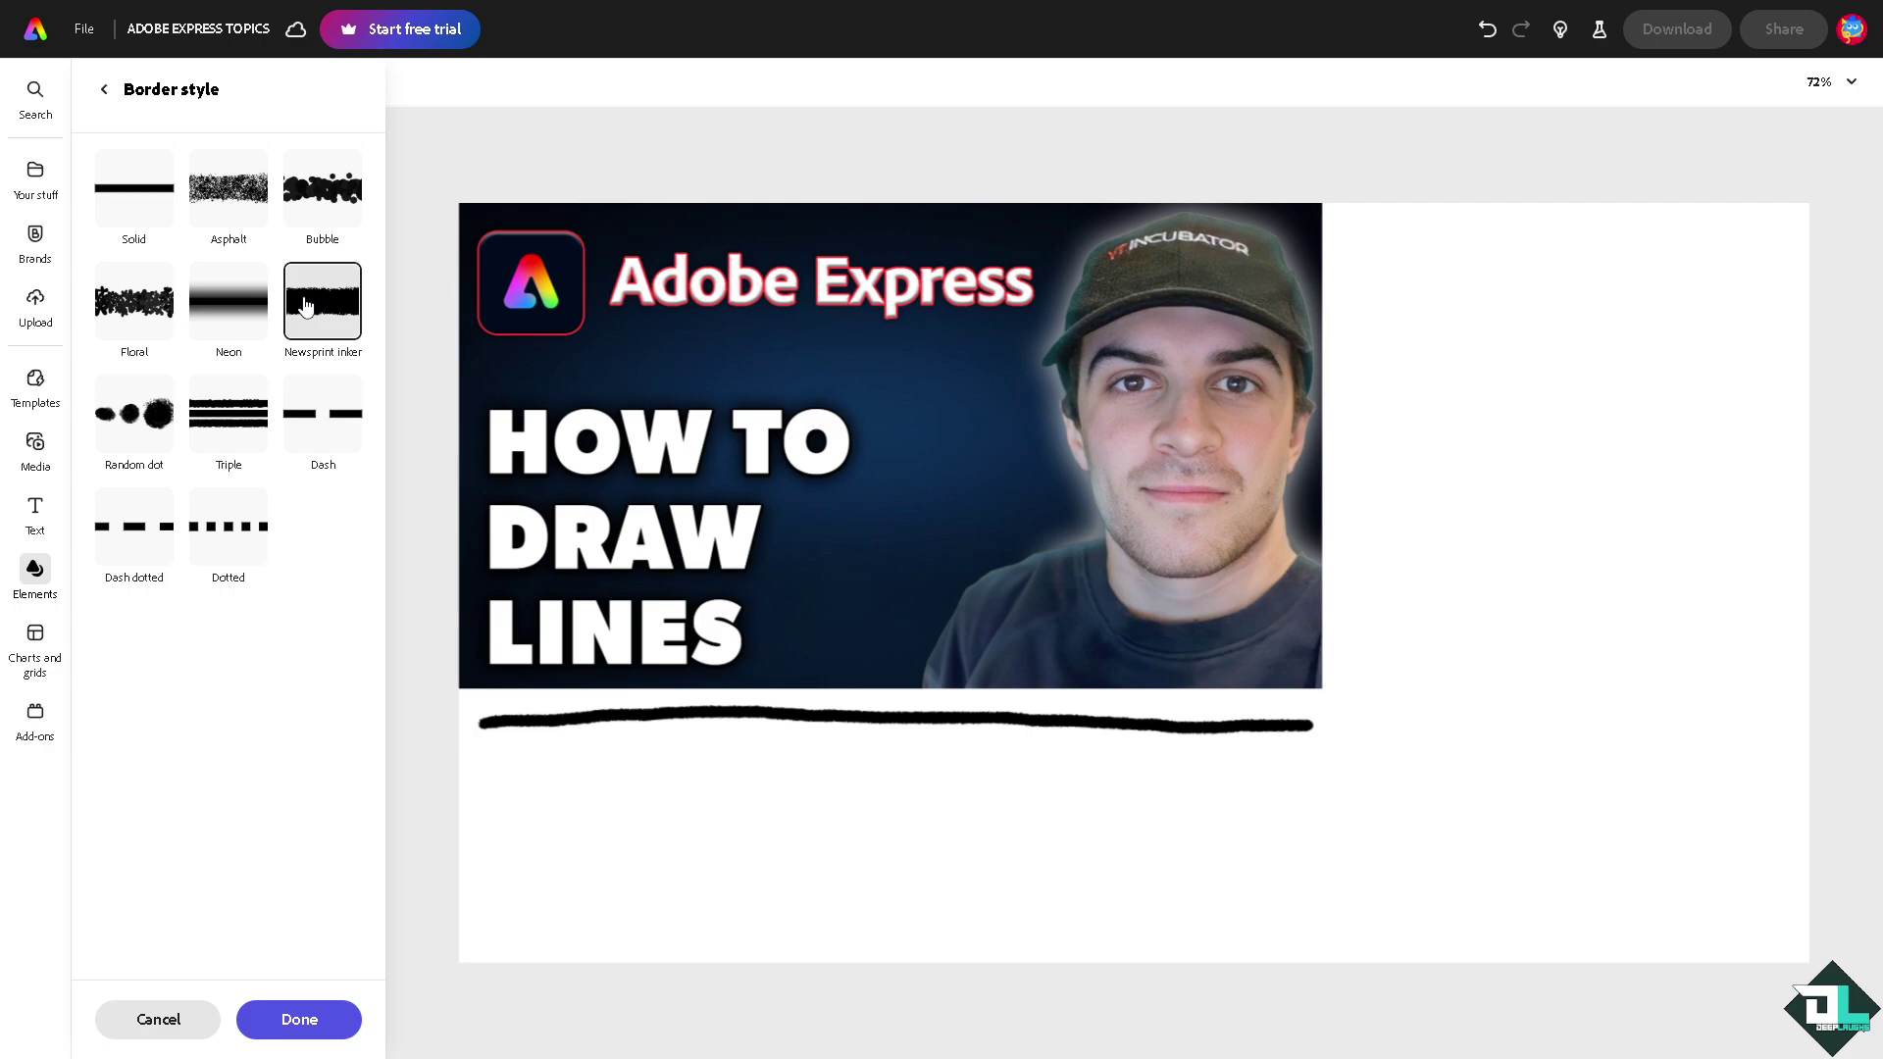
left_click(231, 303)
left_click(137, 325)
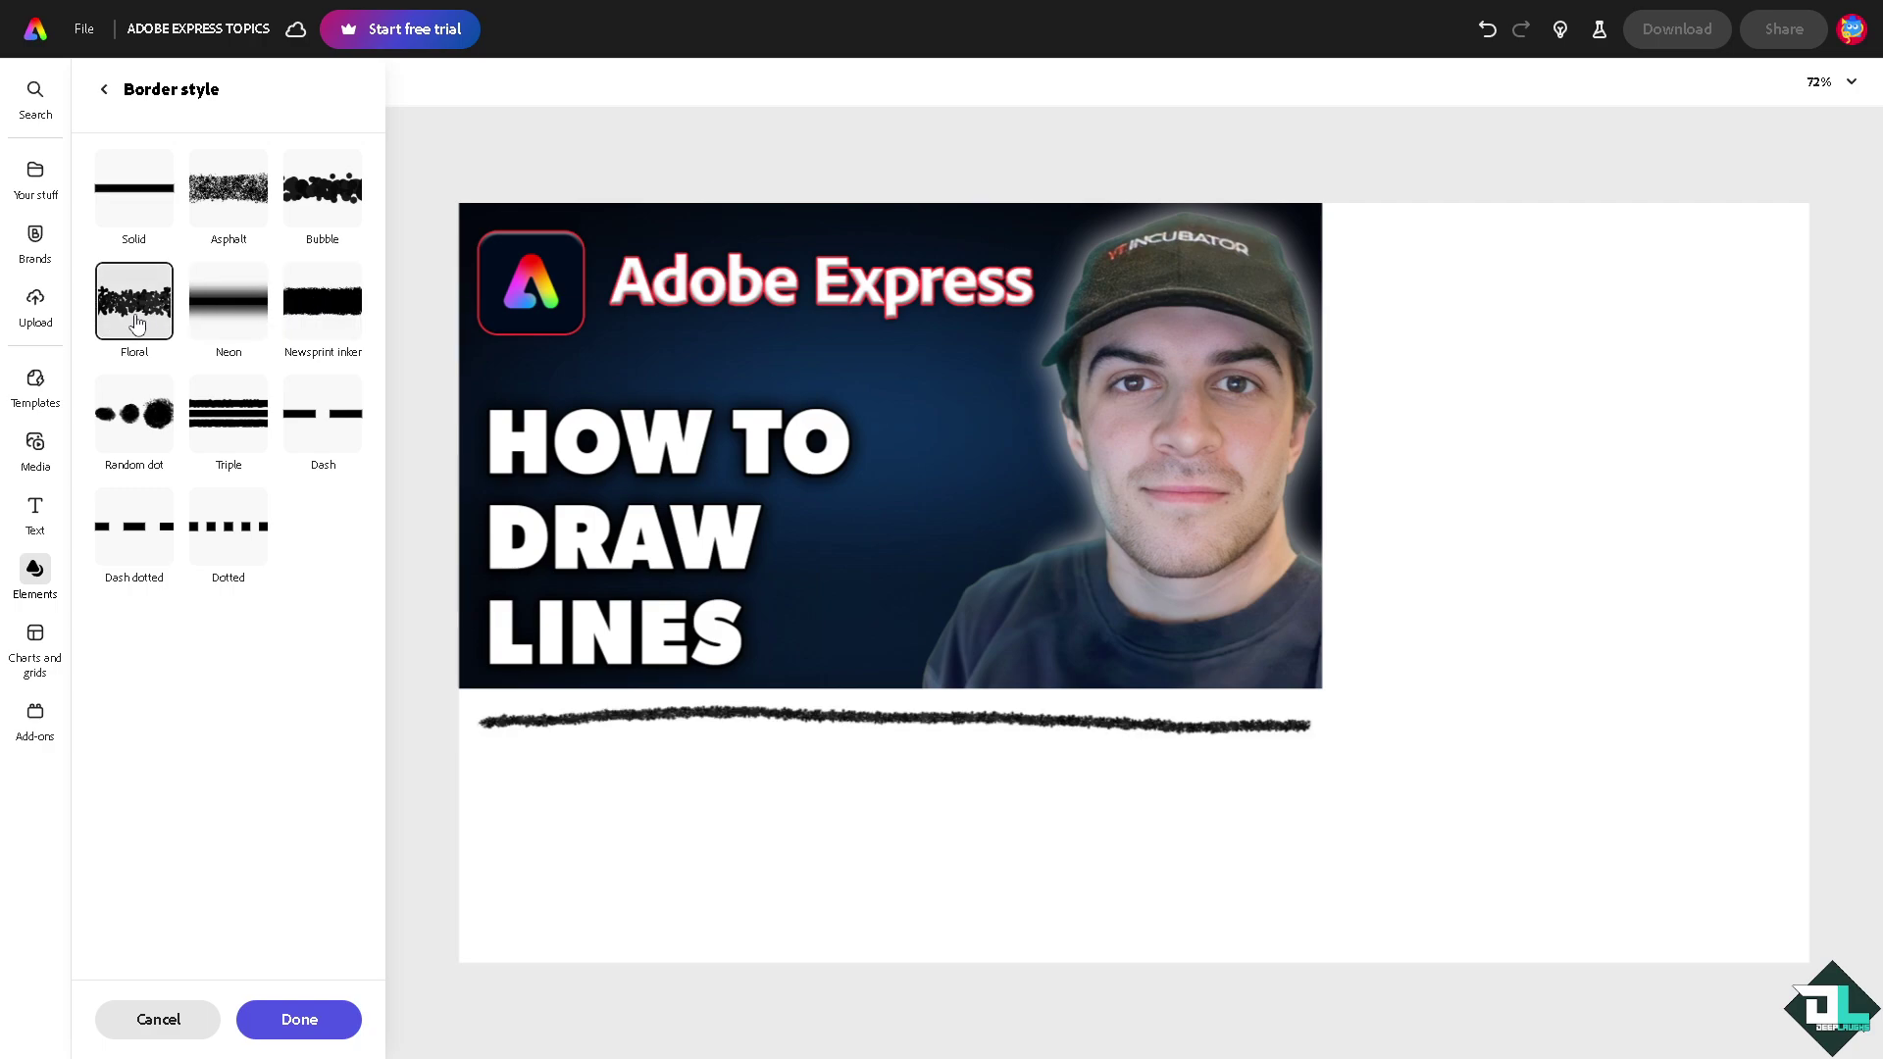
left_click(154, 198)
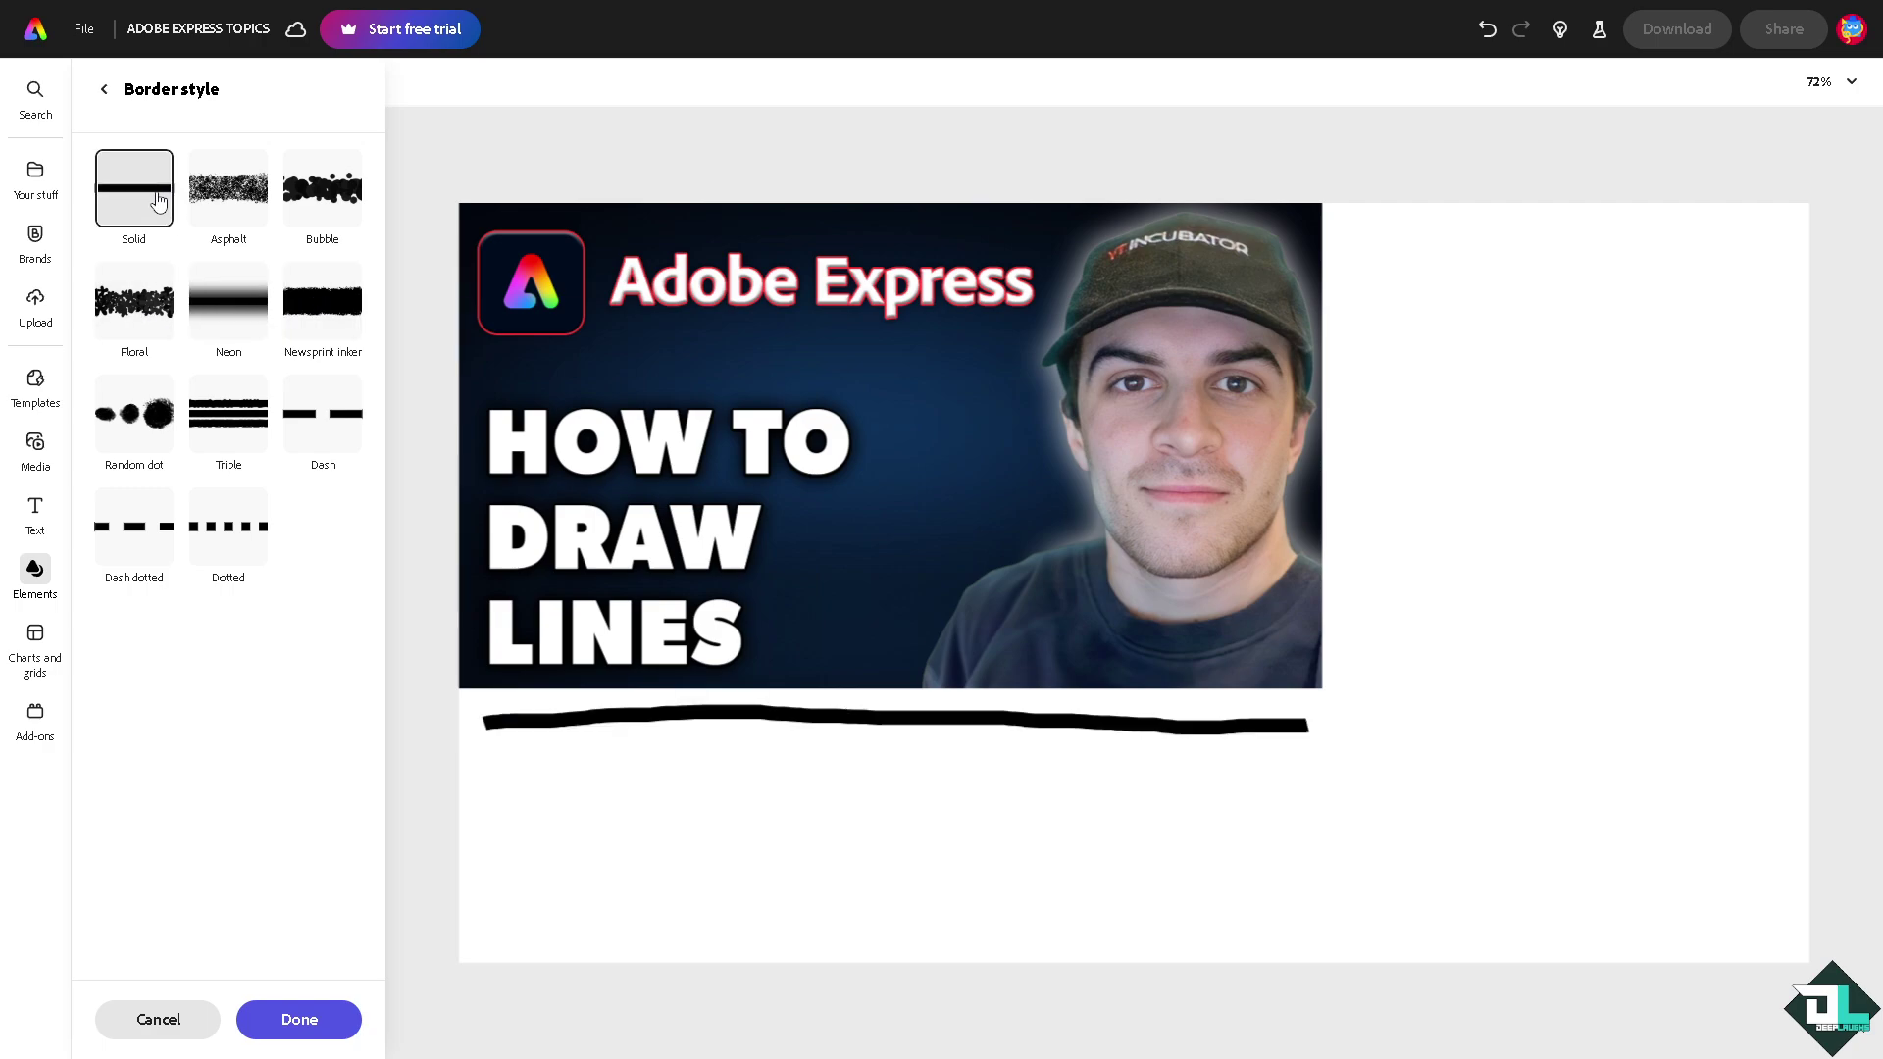
left_click(105, 91)
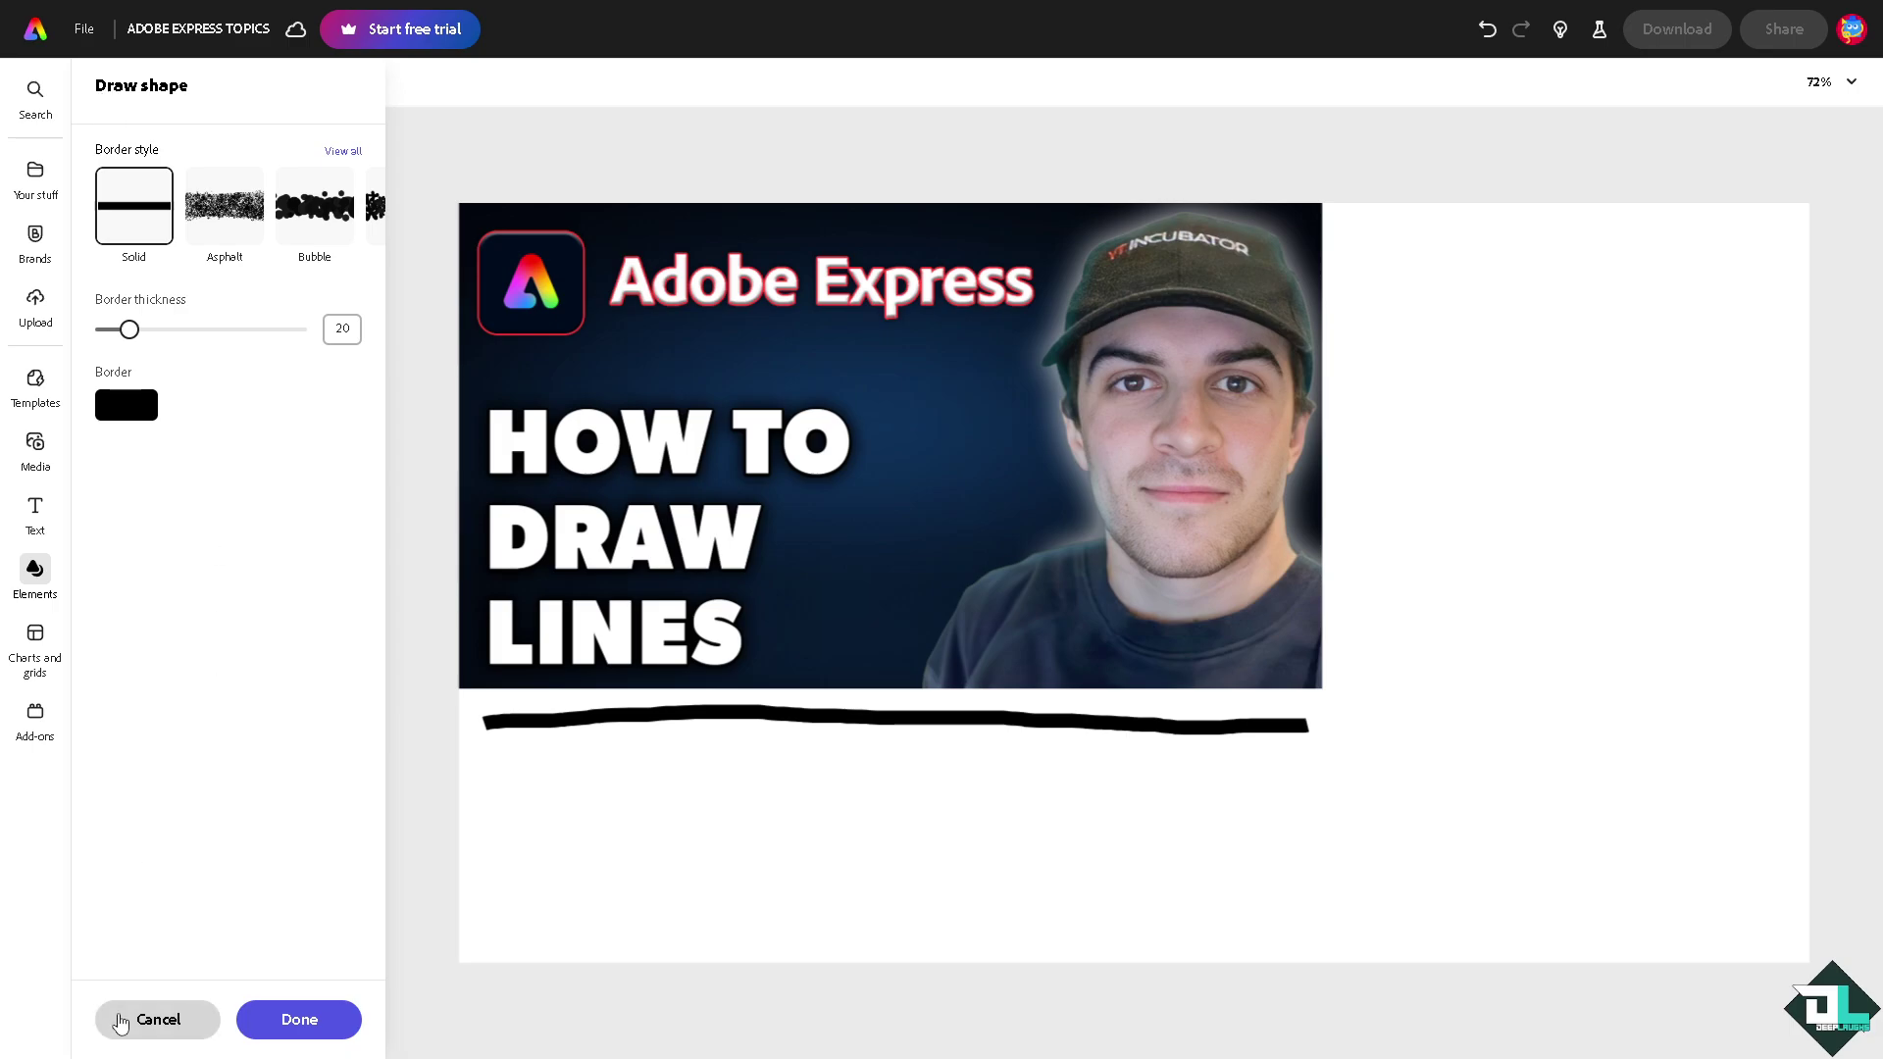
Step: Discard the freehand line and place the torn bar frame from all Frames
key("Escape")
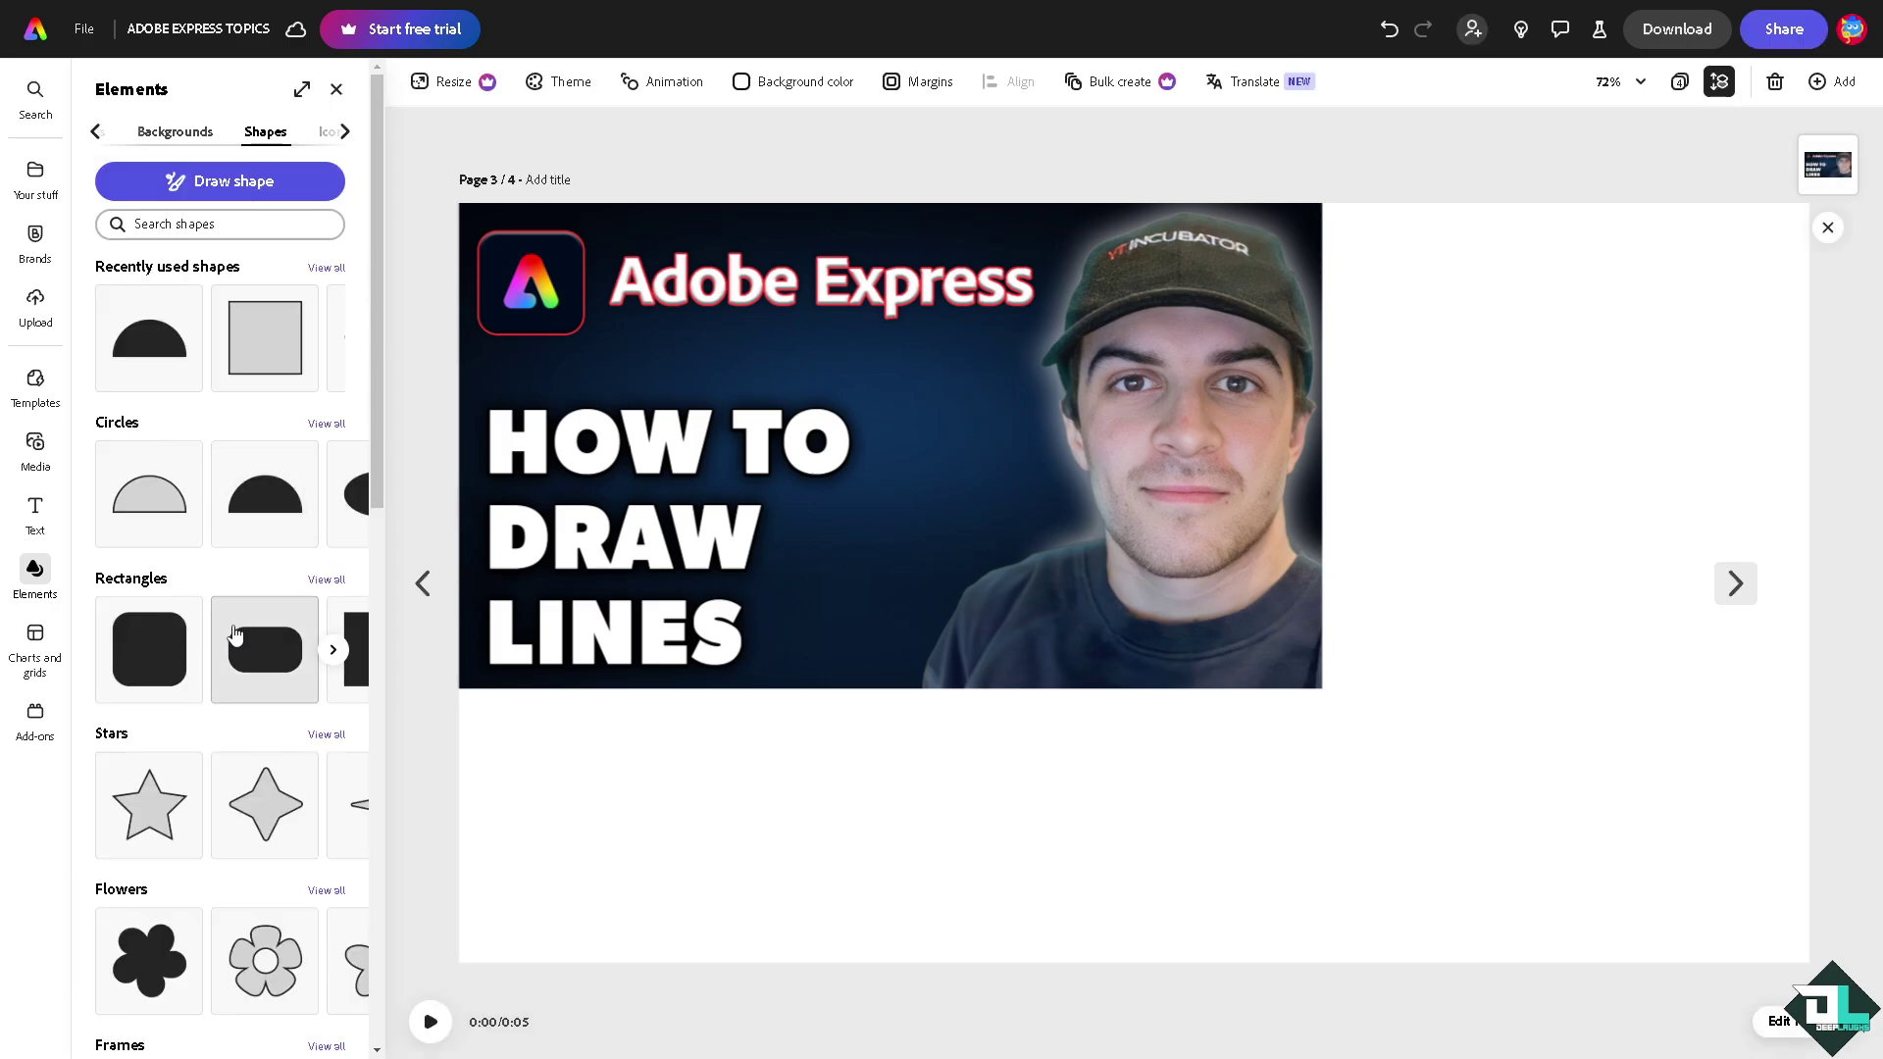
scroll(233, 636, "down", 2)
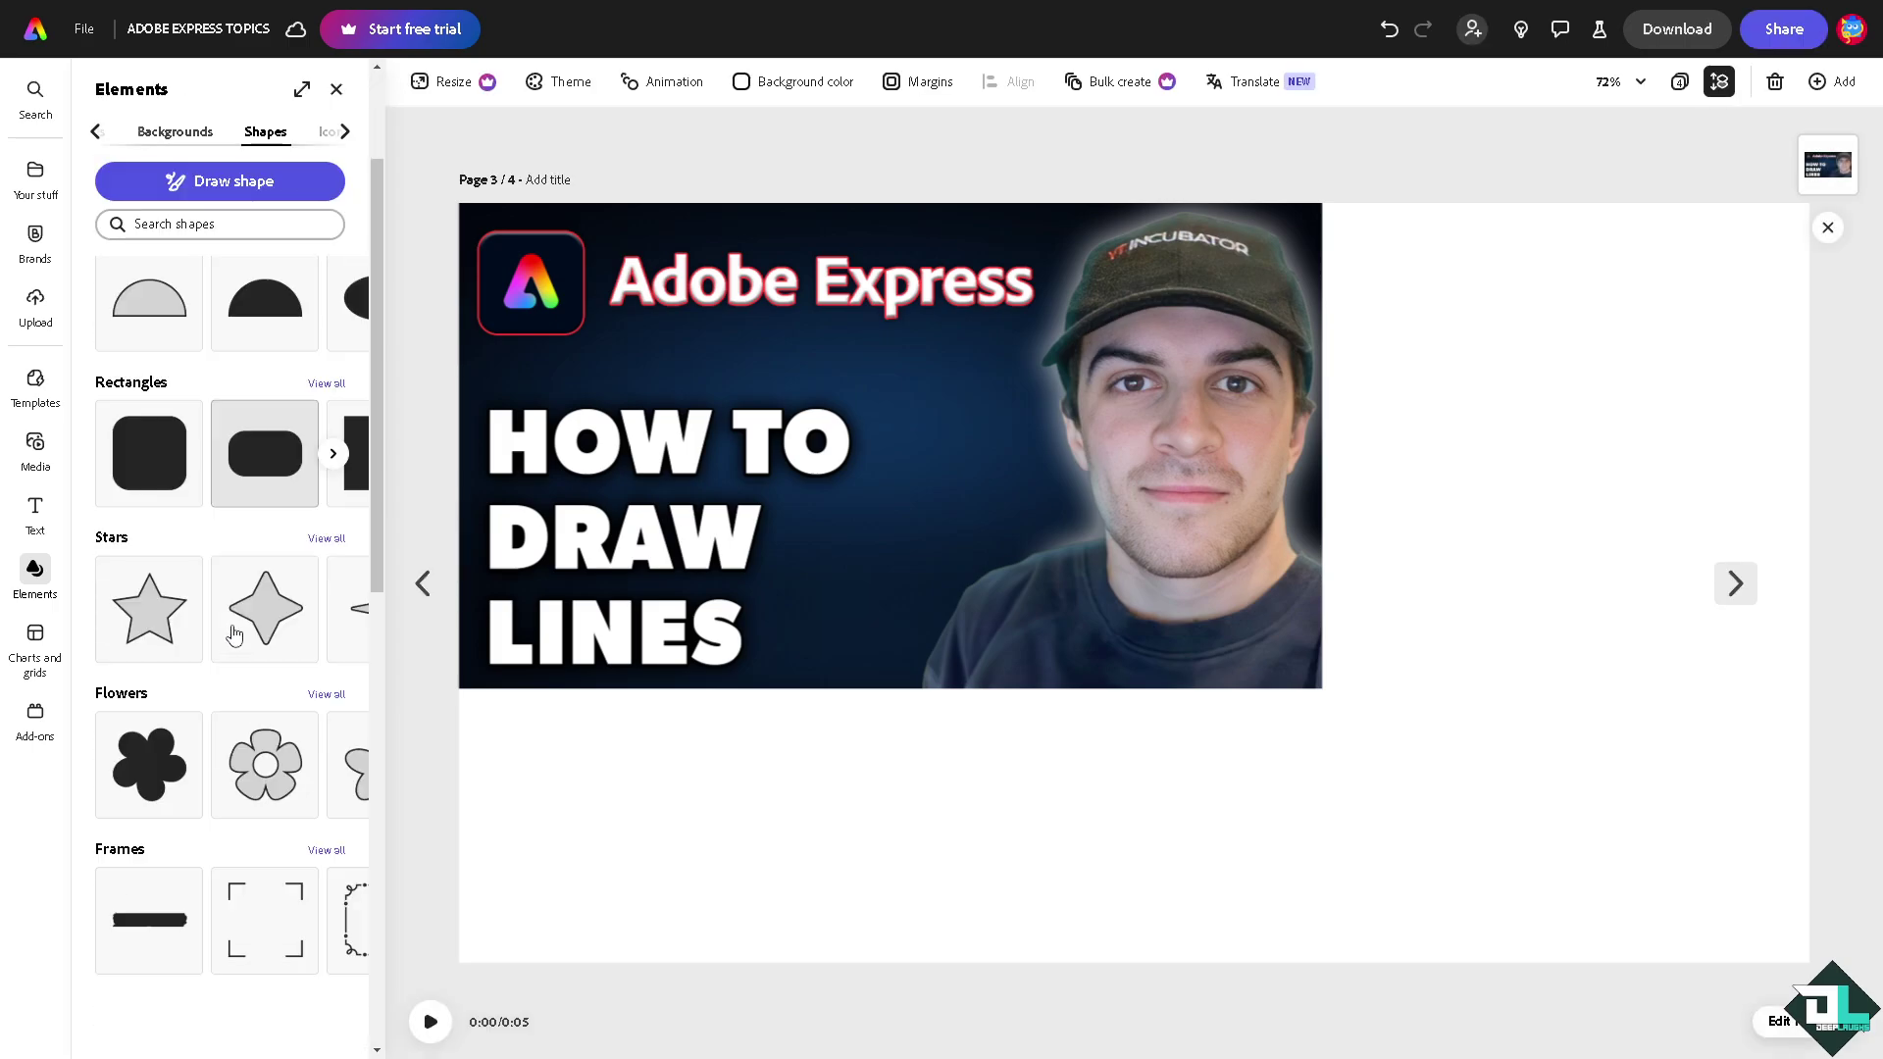
left_click(328, 852)
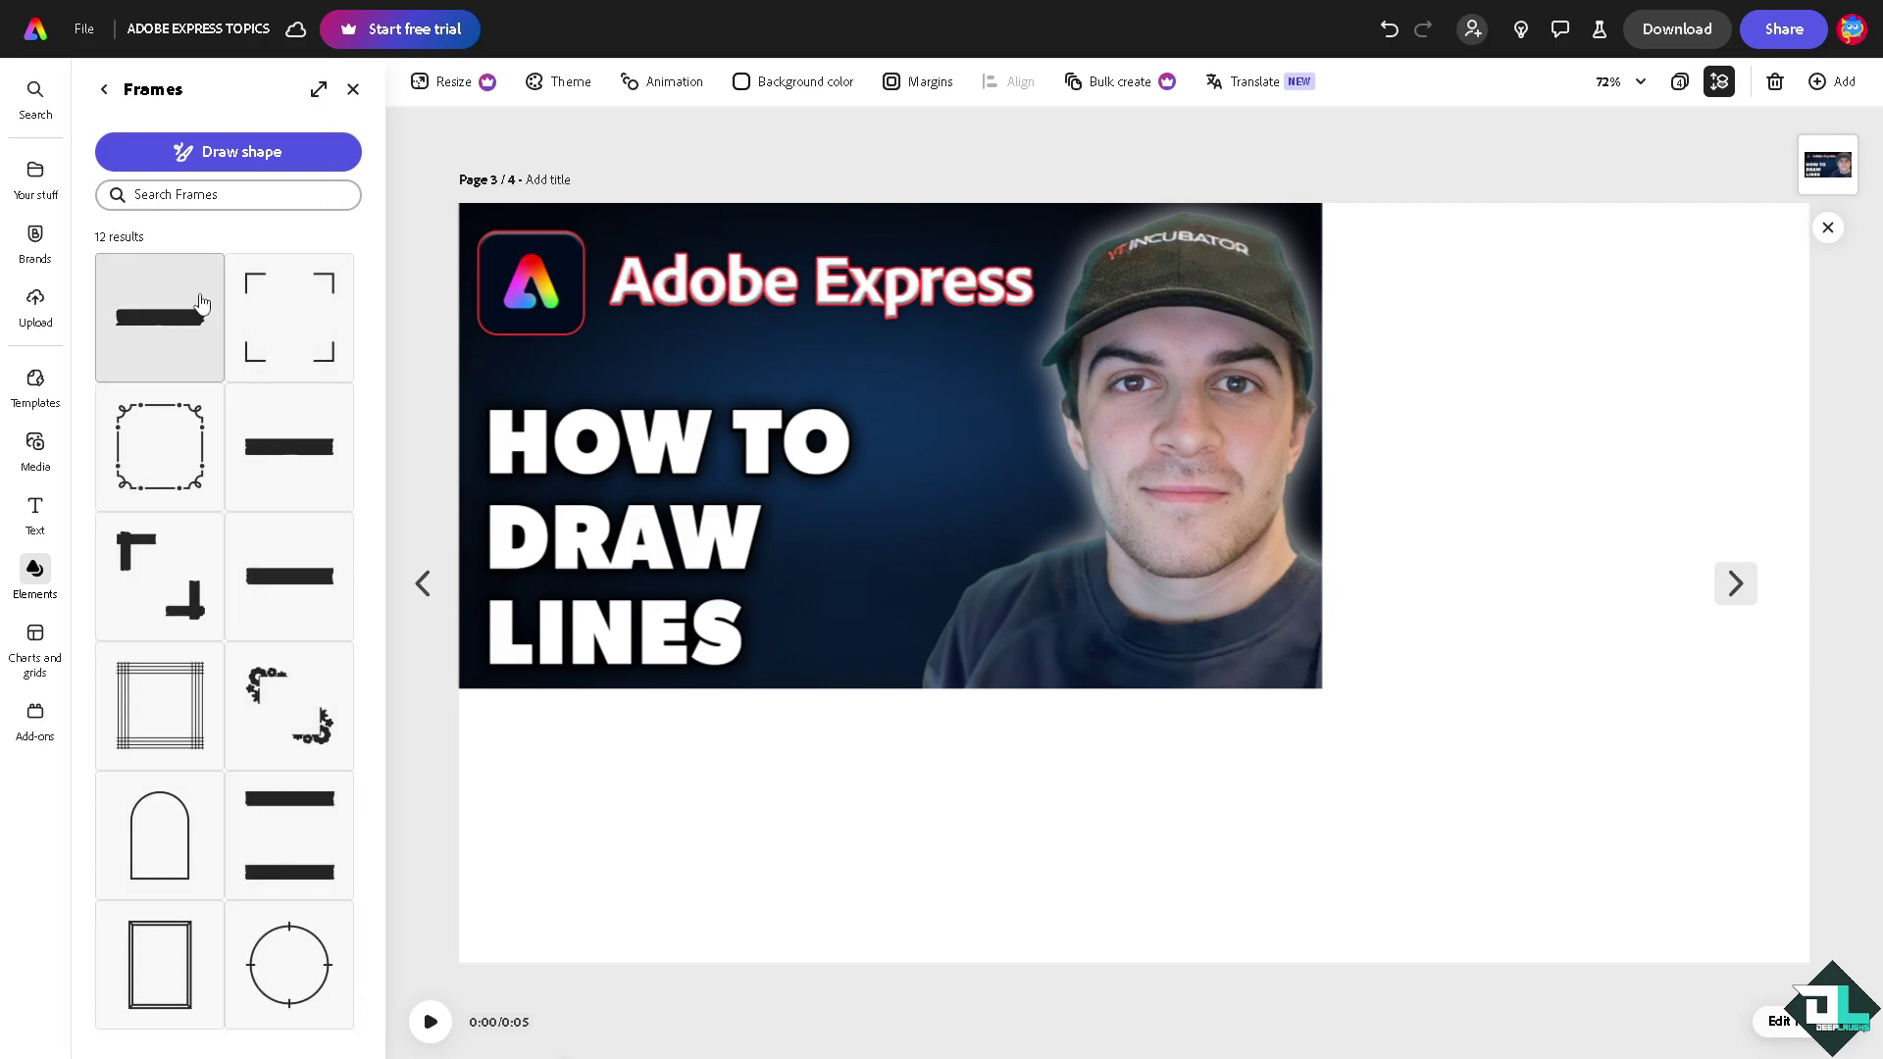
mouse_move(289, 453)
left_mouse_down()
mouse_move(1162, 583)
mouse_move(770, 762)
left_mouse_up()
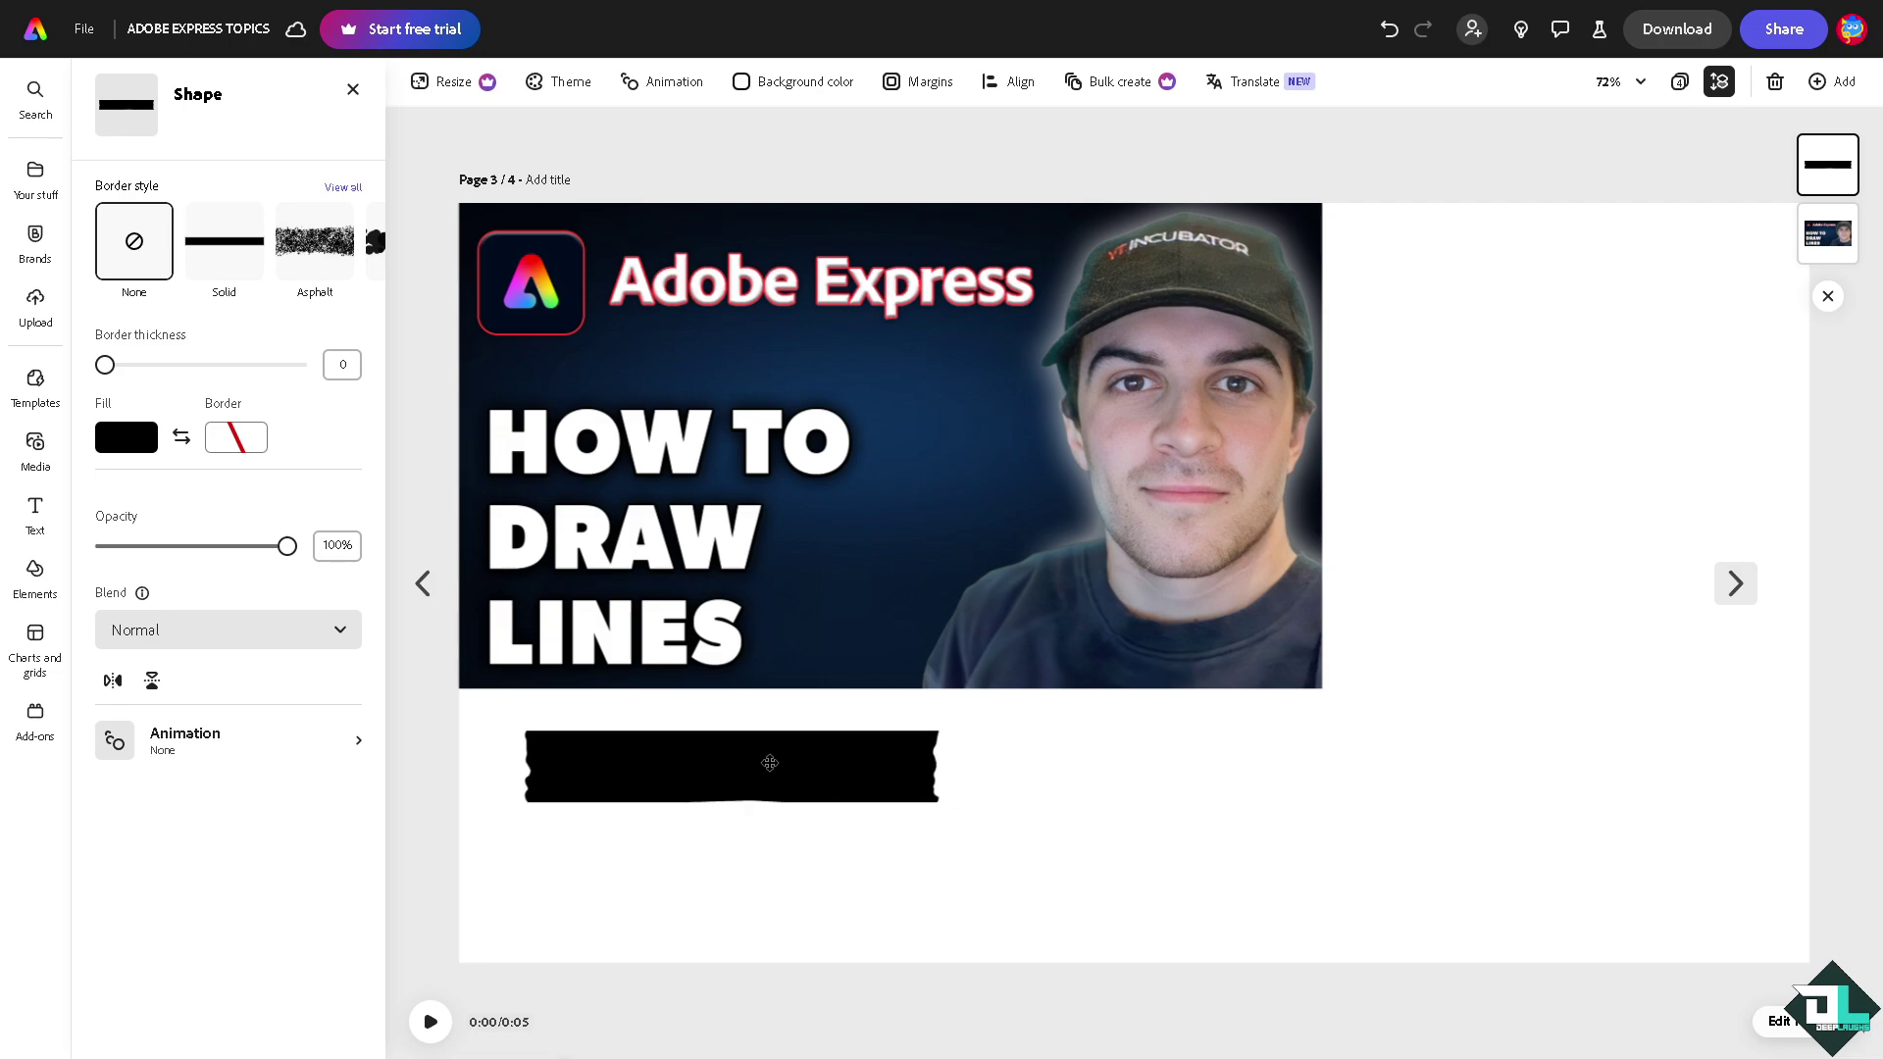
Step: Stretch the black bar to the page's right edge just below the photo
left_click_drag(942, 766, 1785, 761)
left_click_drag(1584, 747, 1516, 708)
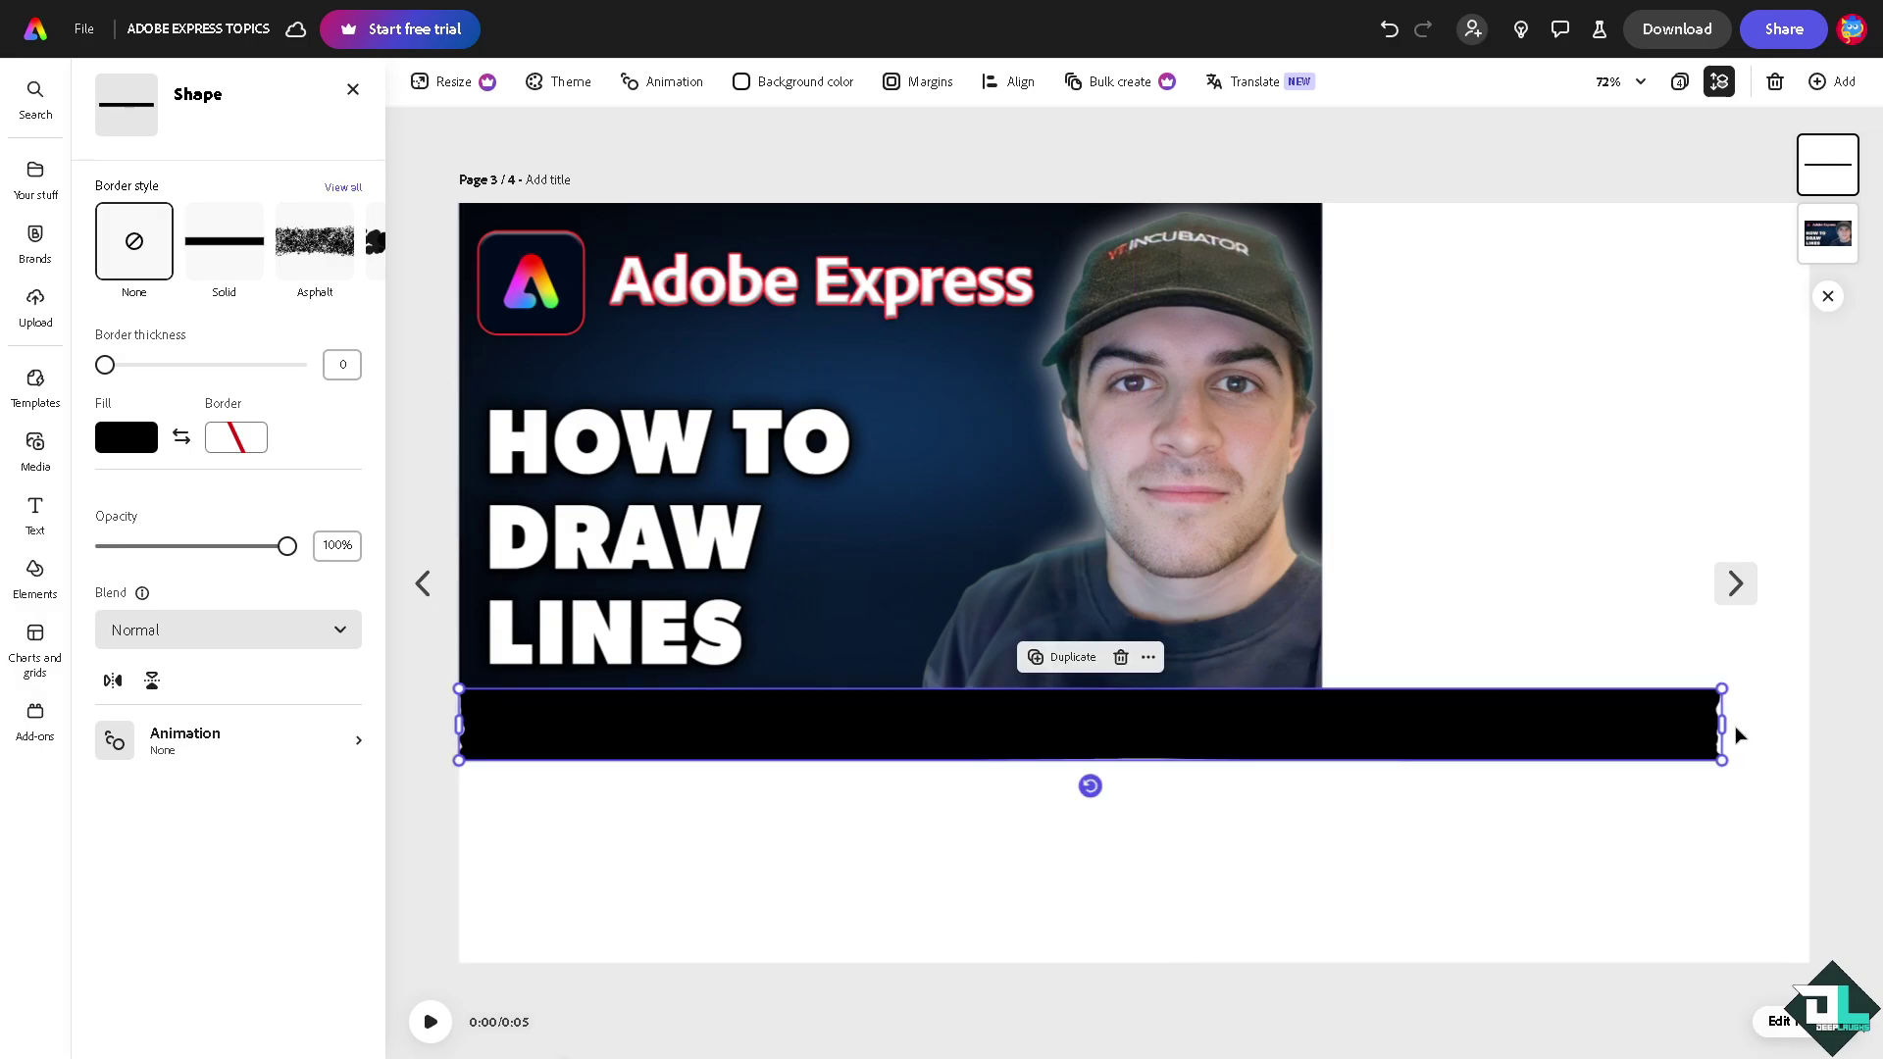
left_click_drag(1724, 725, 1800, 723)
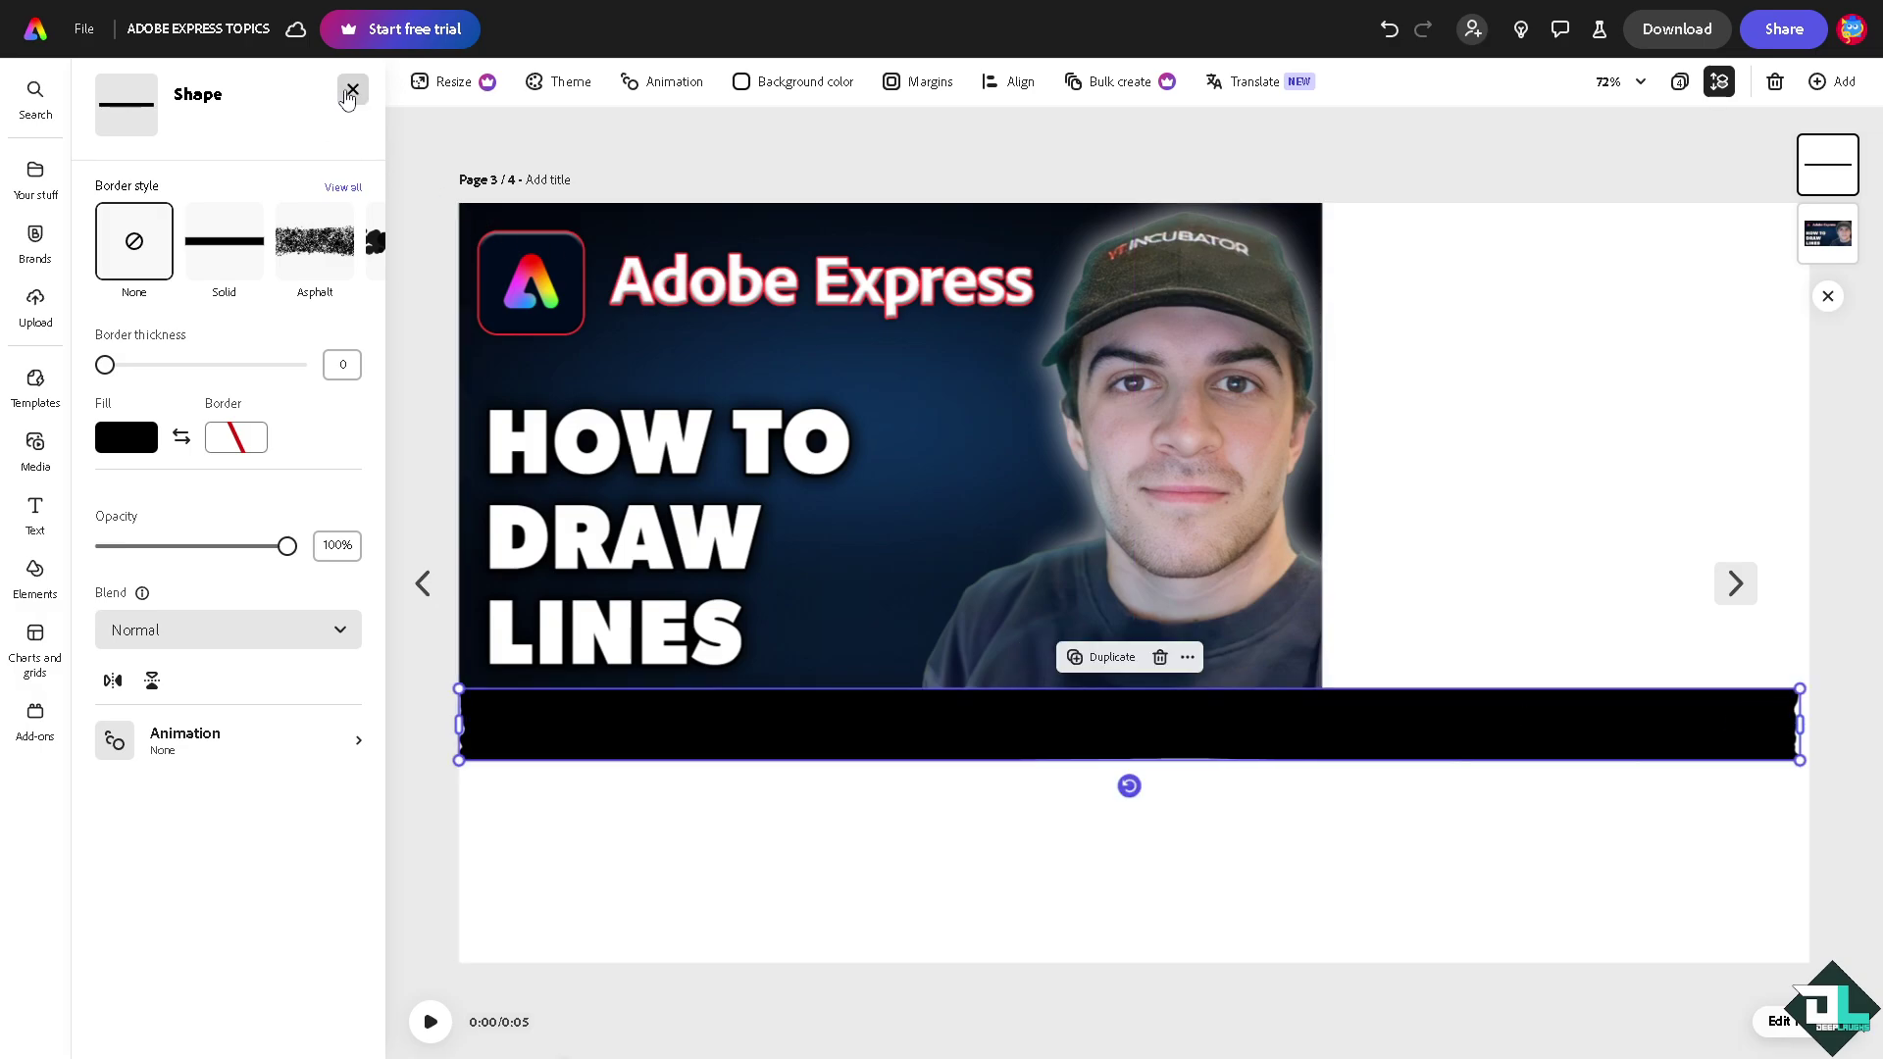
left_click(350, 91)
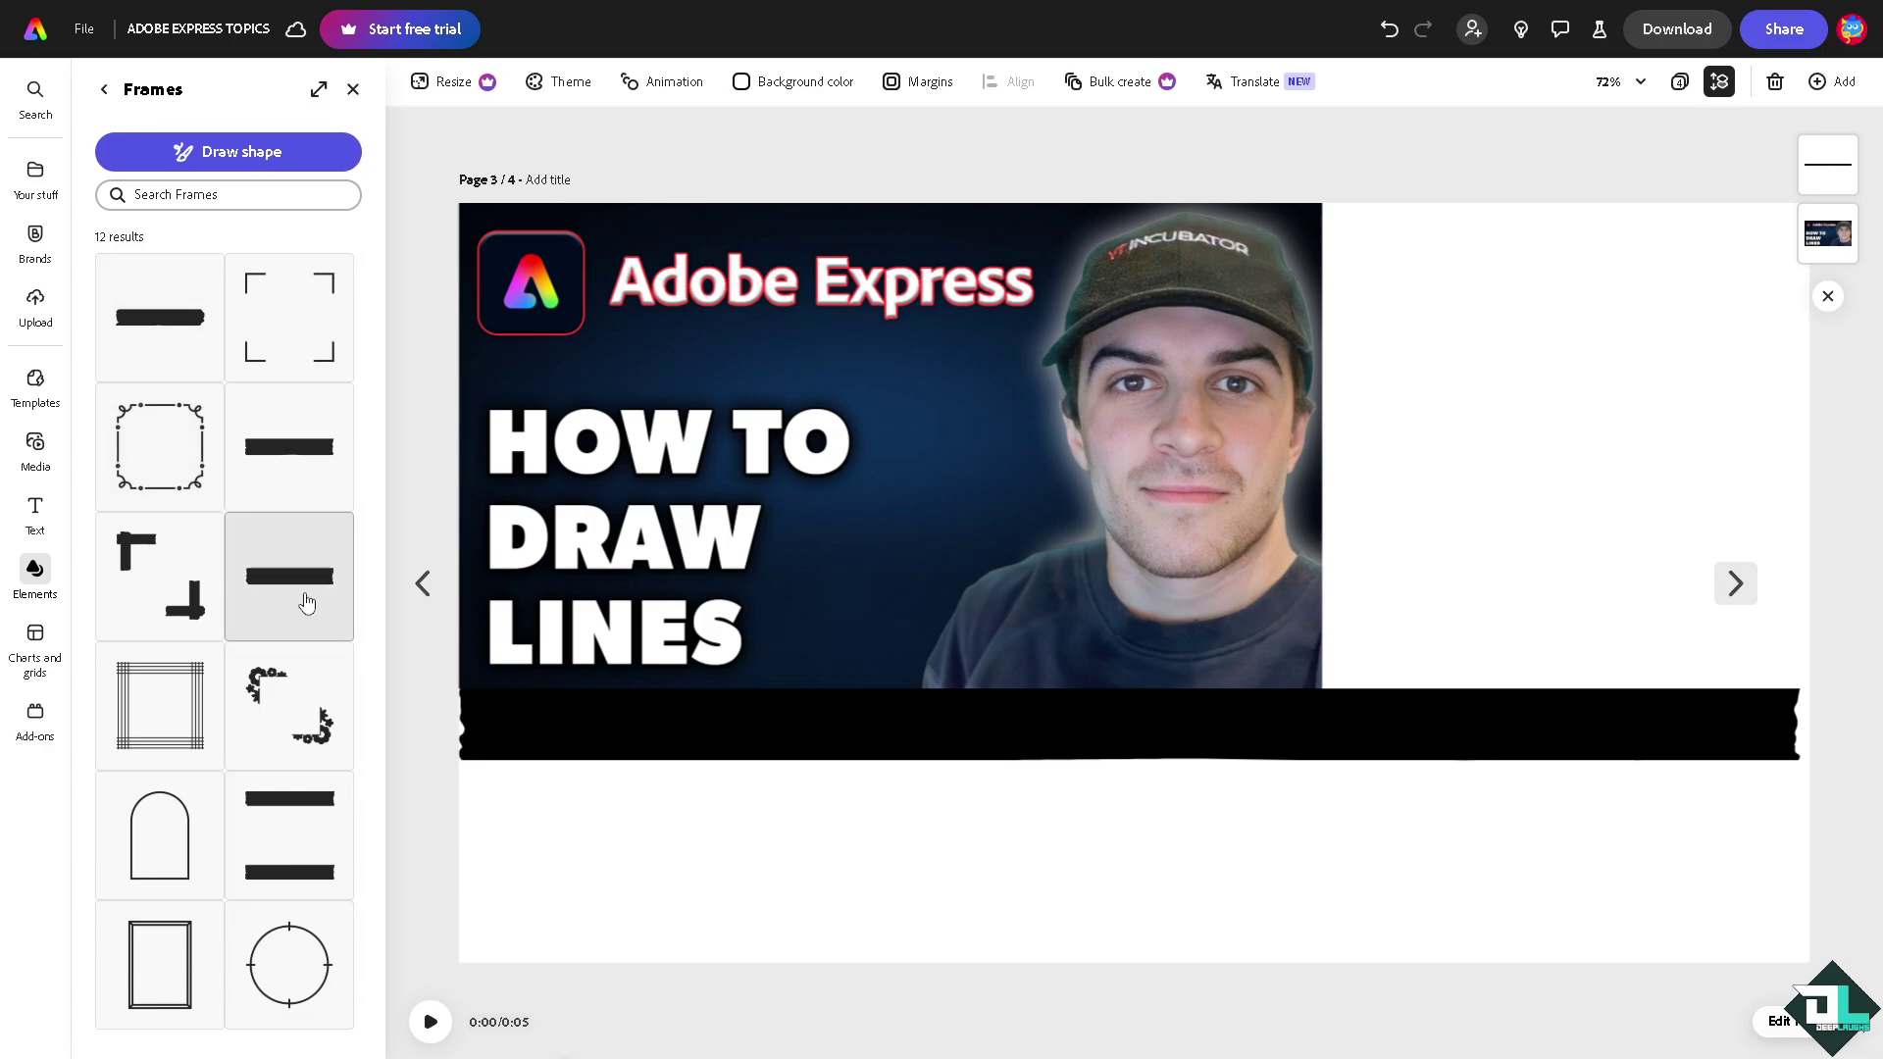
Step: Add the double-bar frame, widen it, and position it below the wide black bar
left_click(304, 844)
mouse_move(1152, 493)
left_mouse_down()
mouse_move(986, 740)
mouse_move(1419, 382)
left_mouse_up()
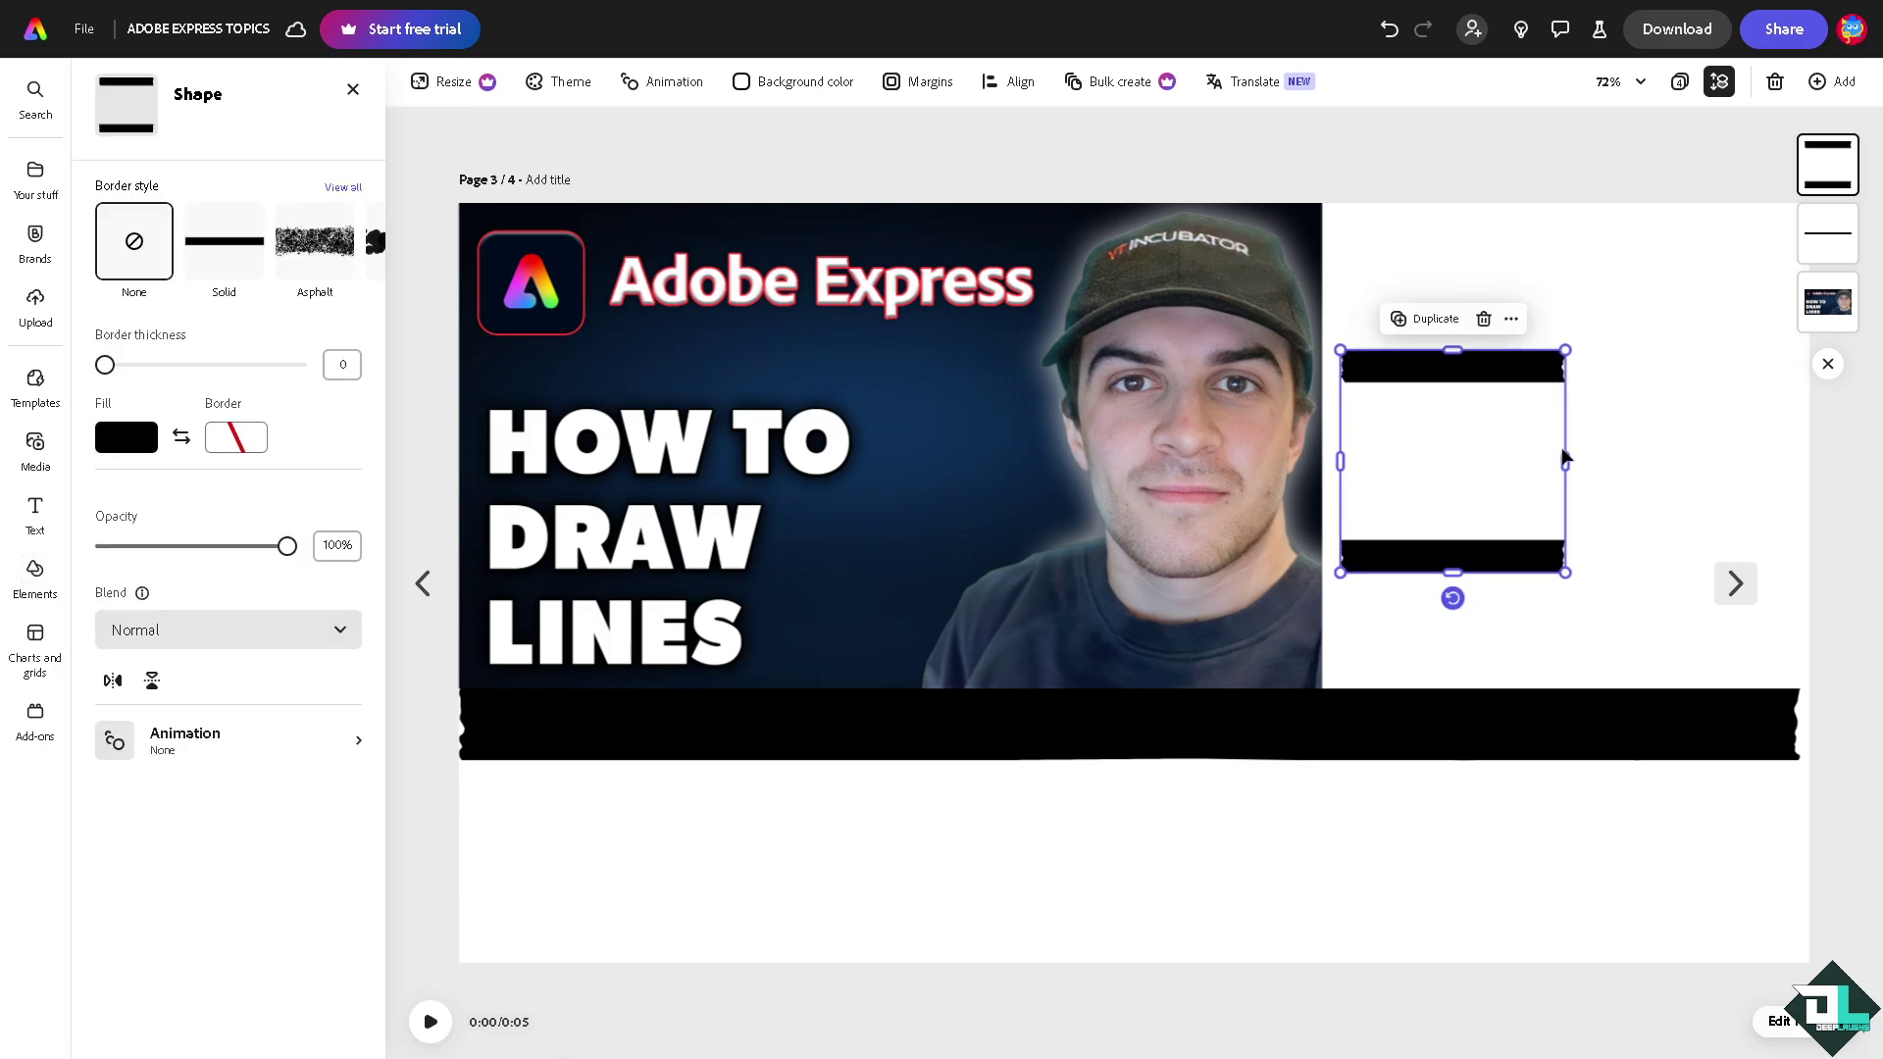
left_click_drag(1564, 460, 1759, 459)
mouse_move(1488, 448)
left_mouse_down()
mouse_move(1325, 593)
mouse_move(726, 775)
left_mouse_up()
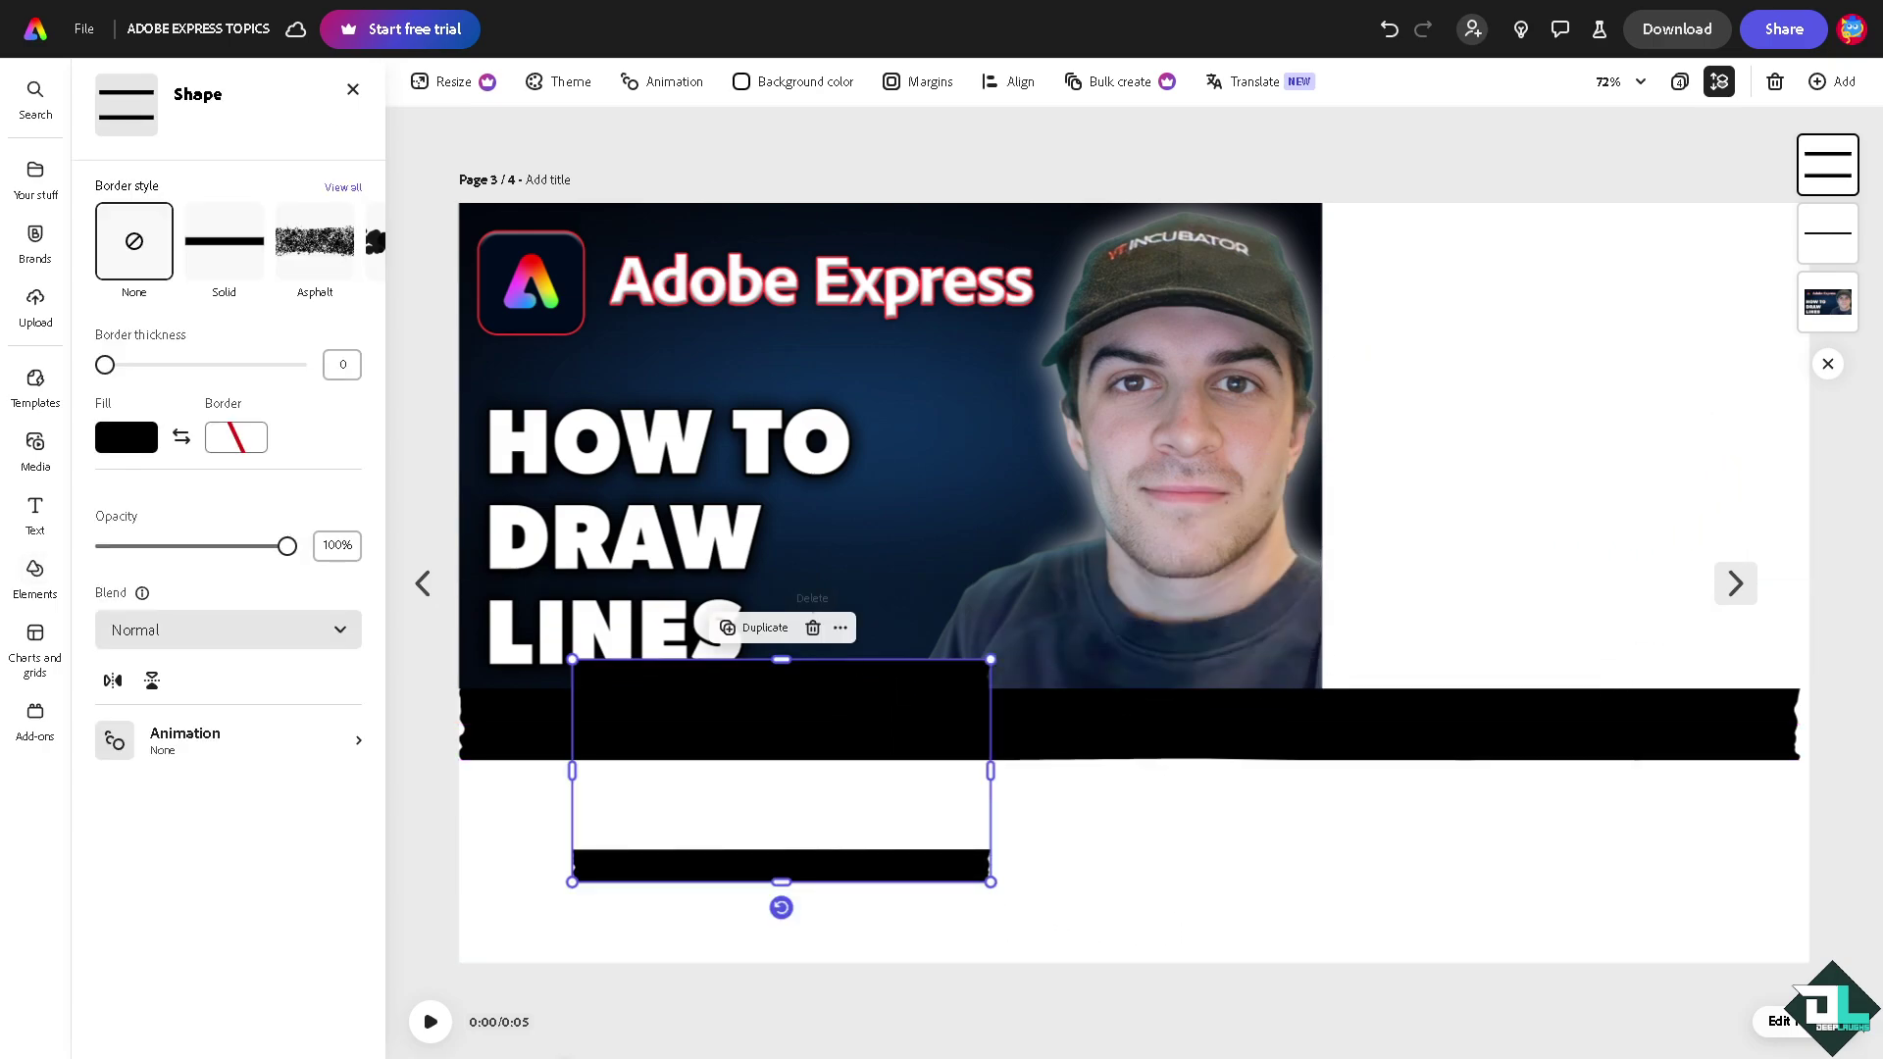
left_click(352, 91)
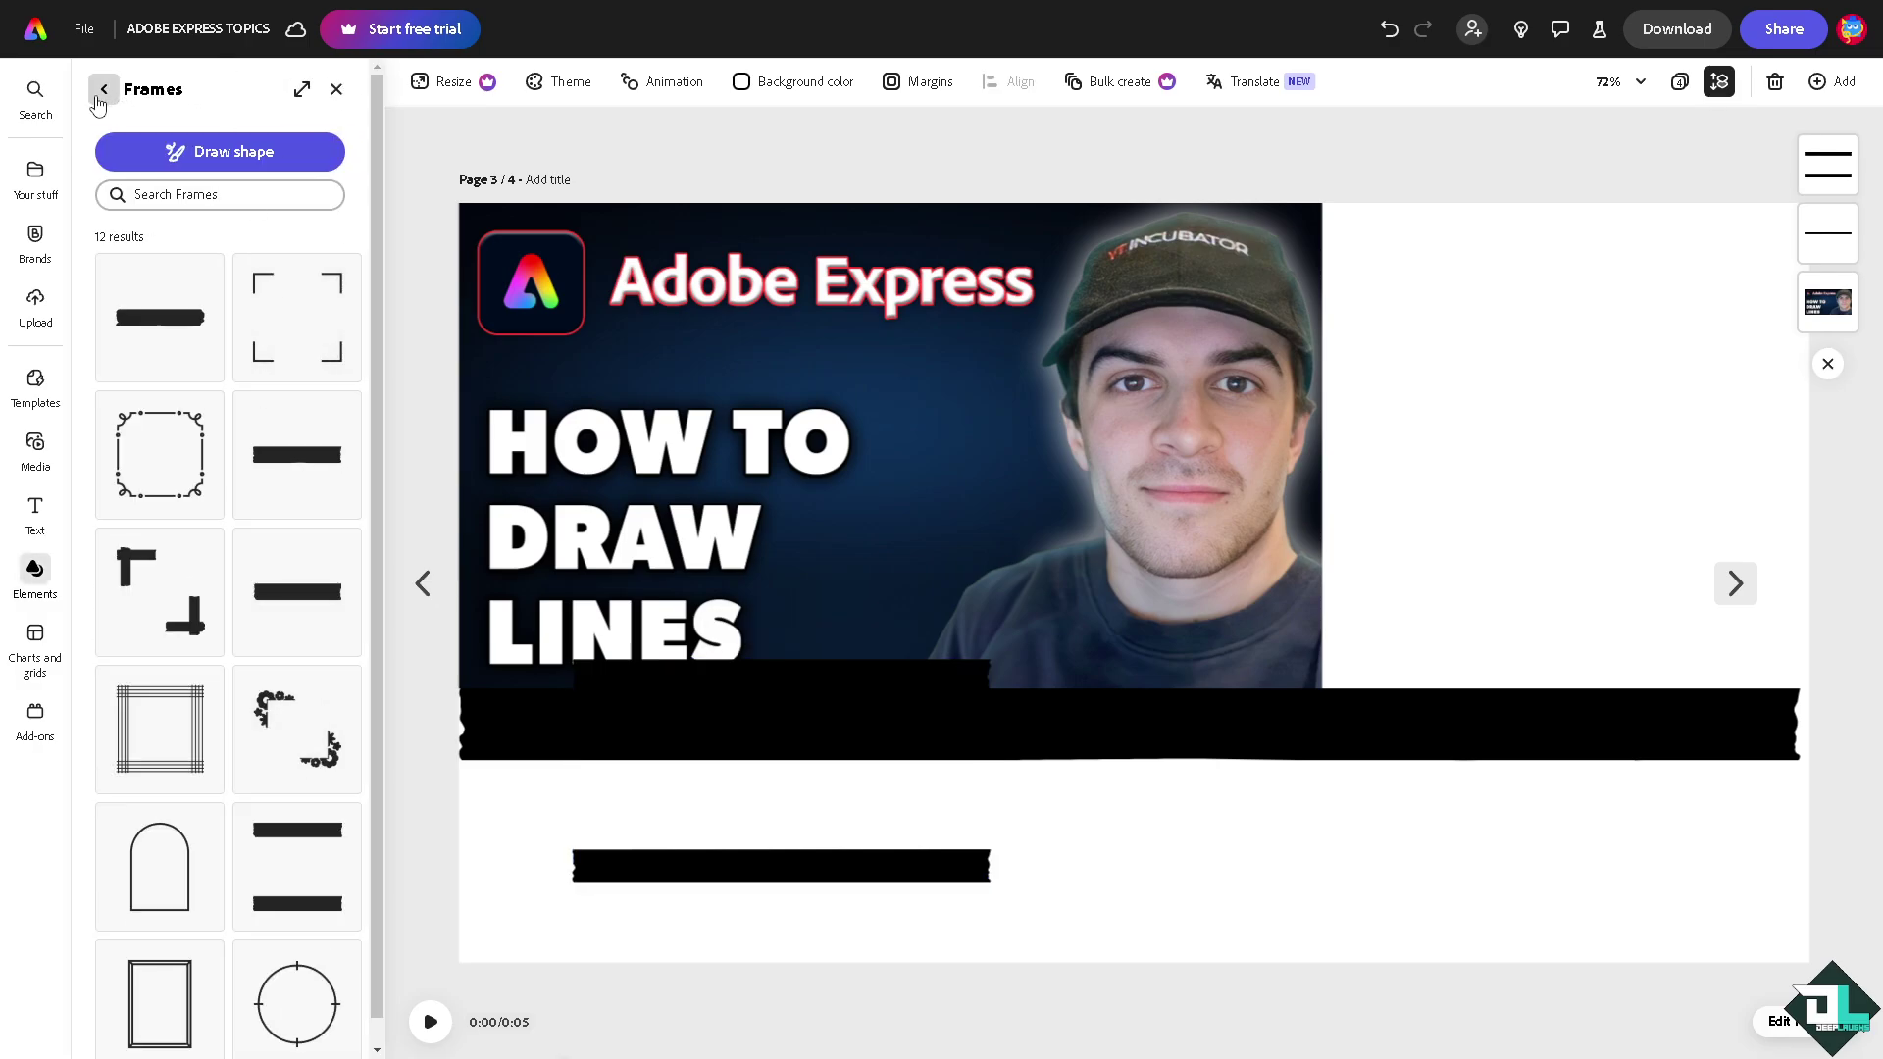
scroll(256, 560, "down", 1)
scroll(257, 558, "down", 1)
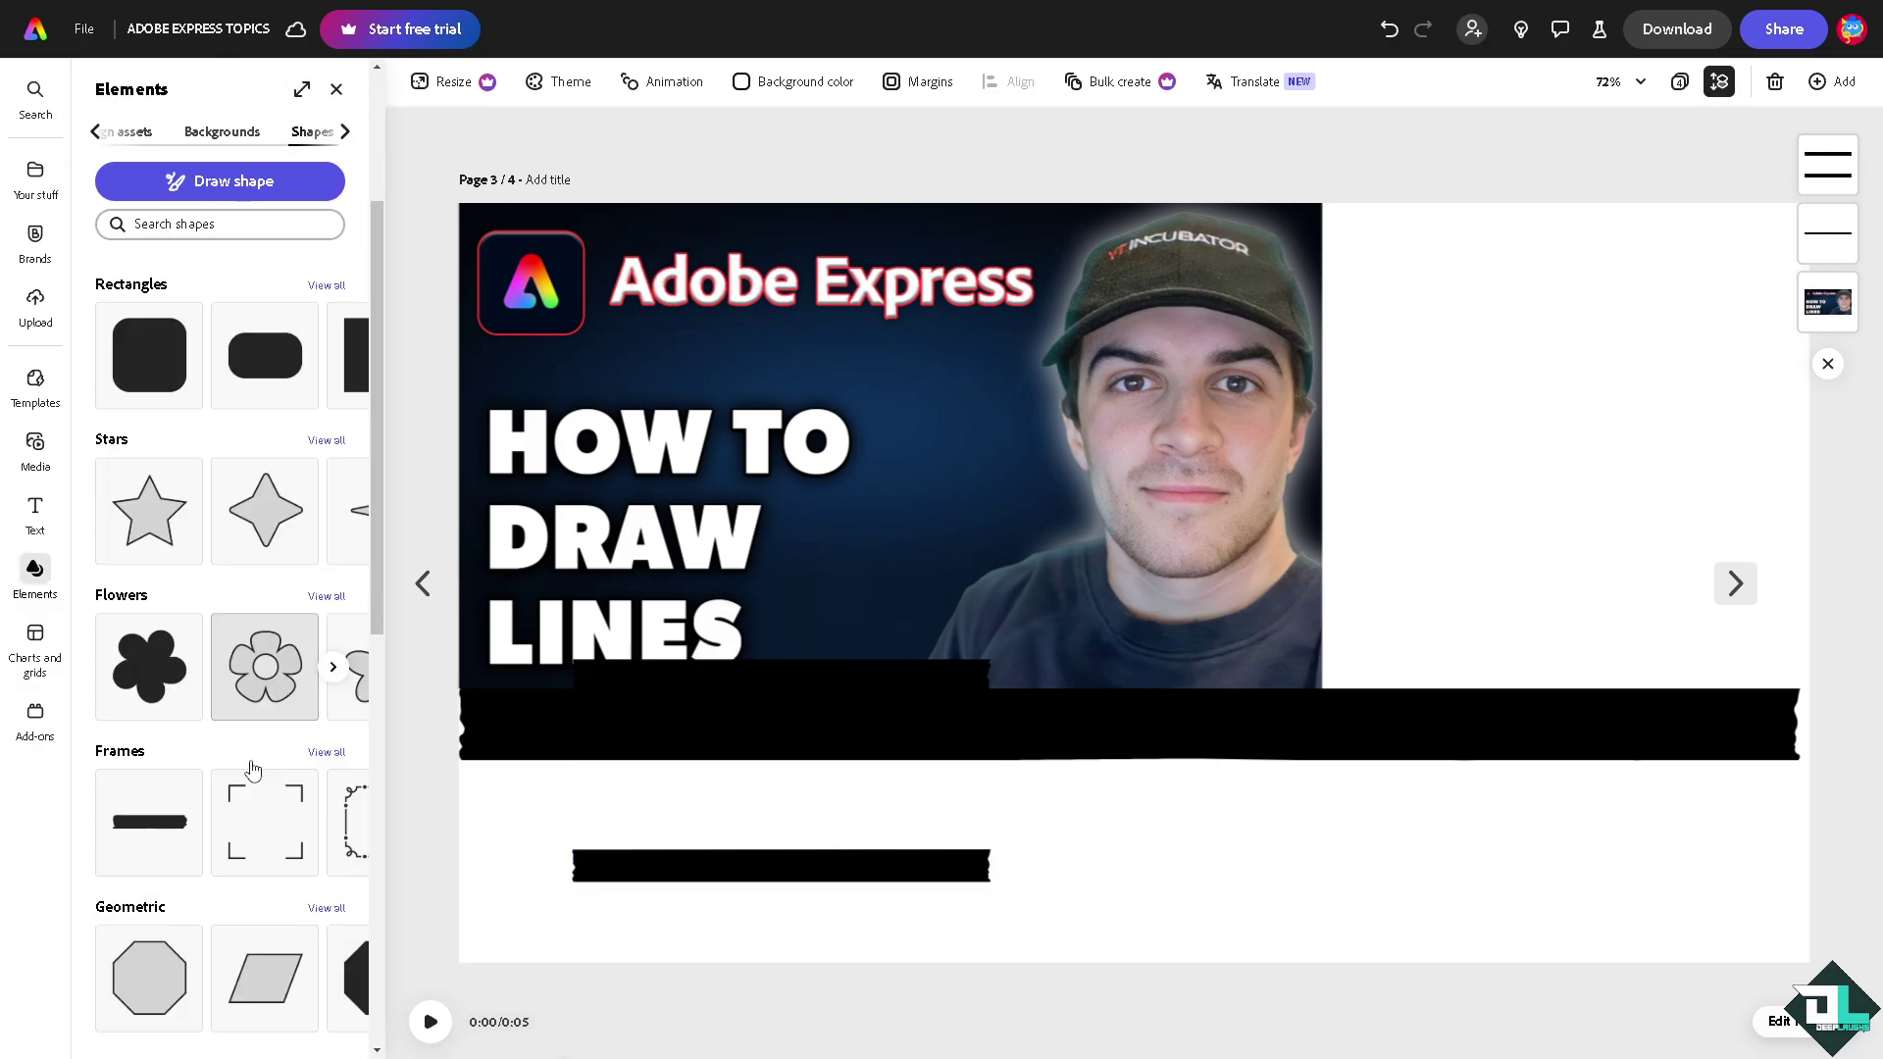
scroll(260, 647, "down", 2)
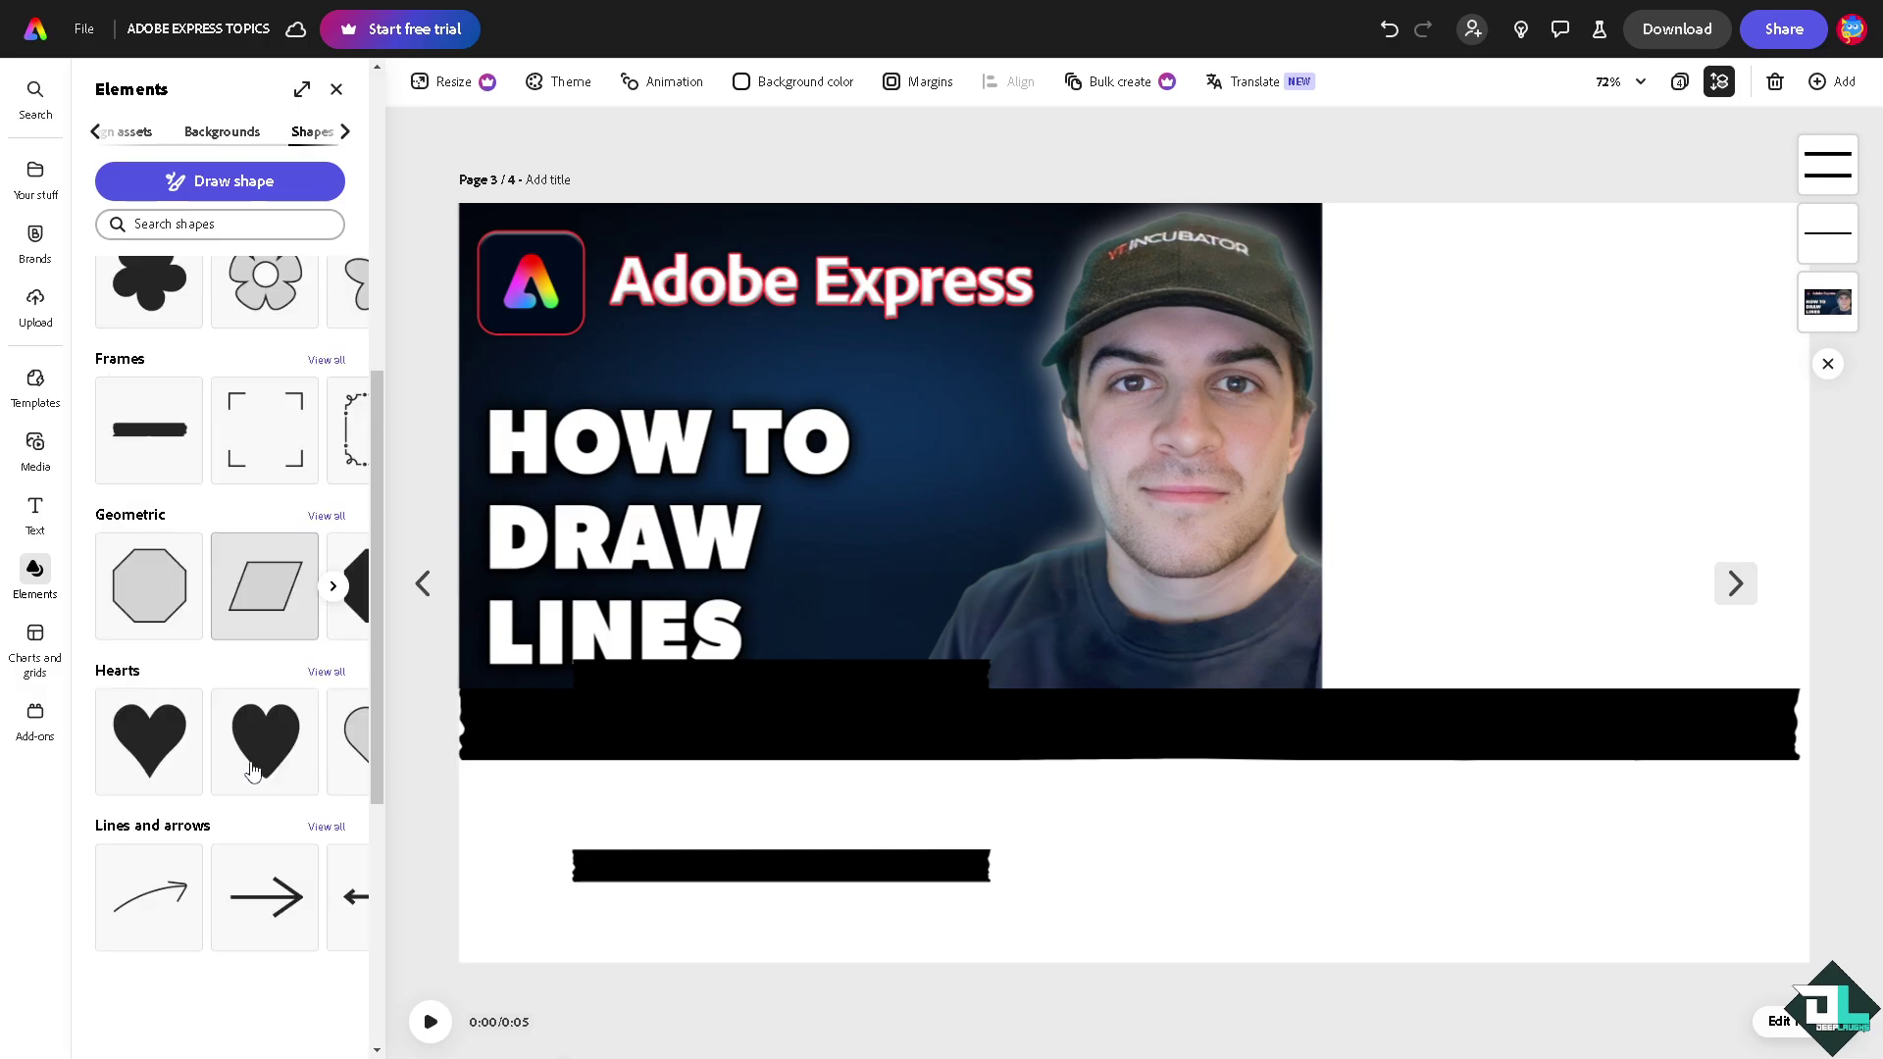
Step: Place a plain straight line from Lines and arrows and lengthen it rightward under the bar
left_click(328, 827)
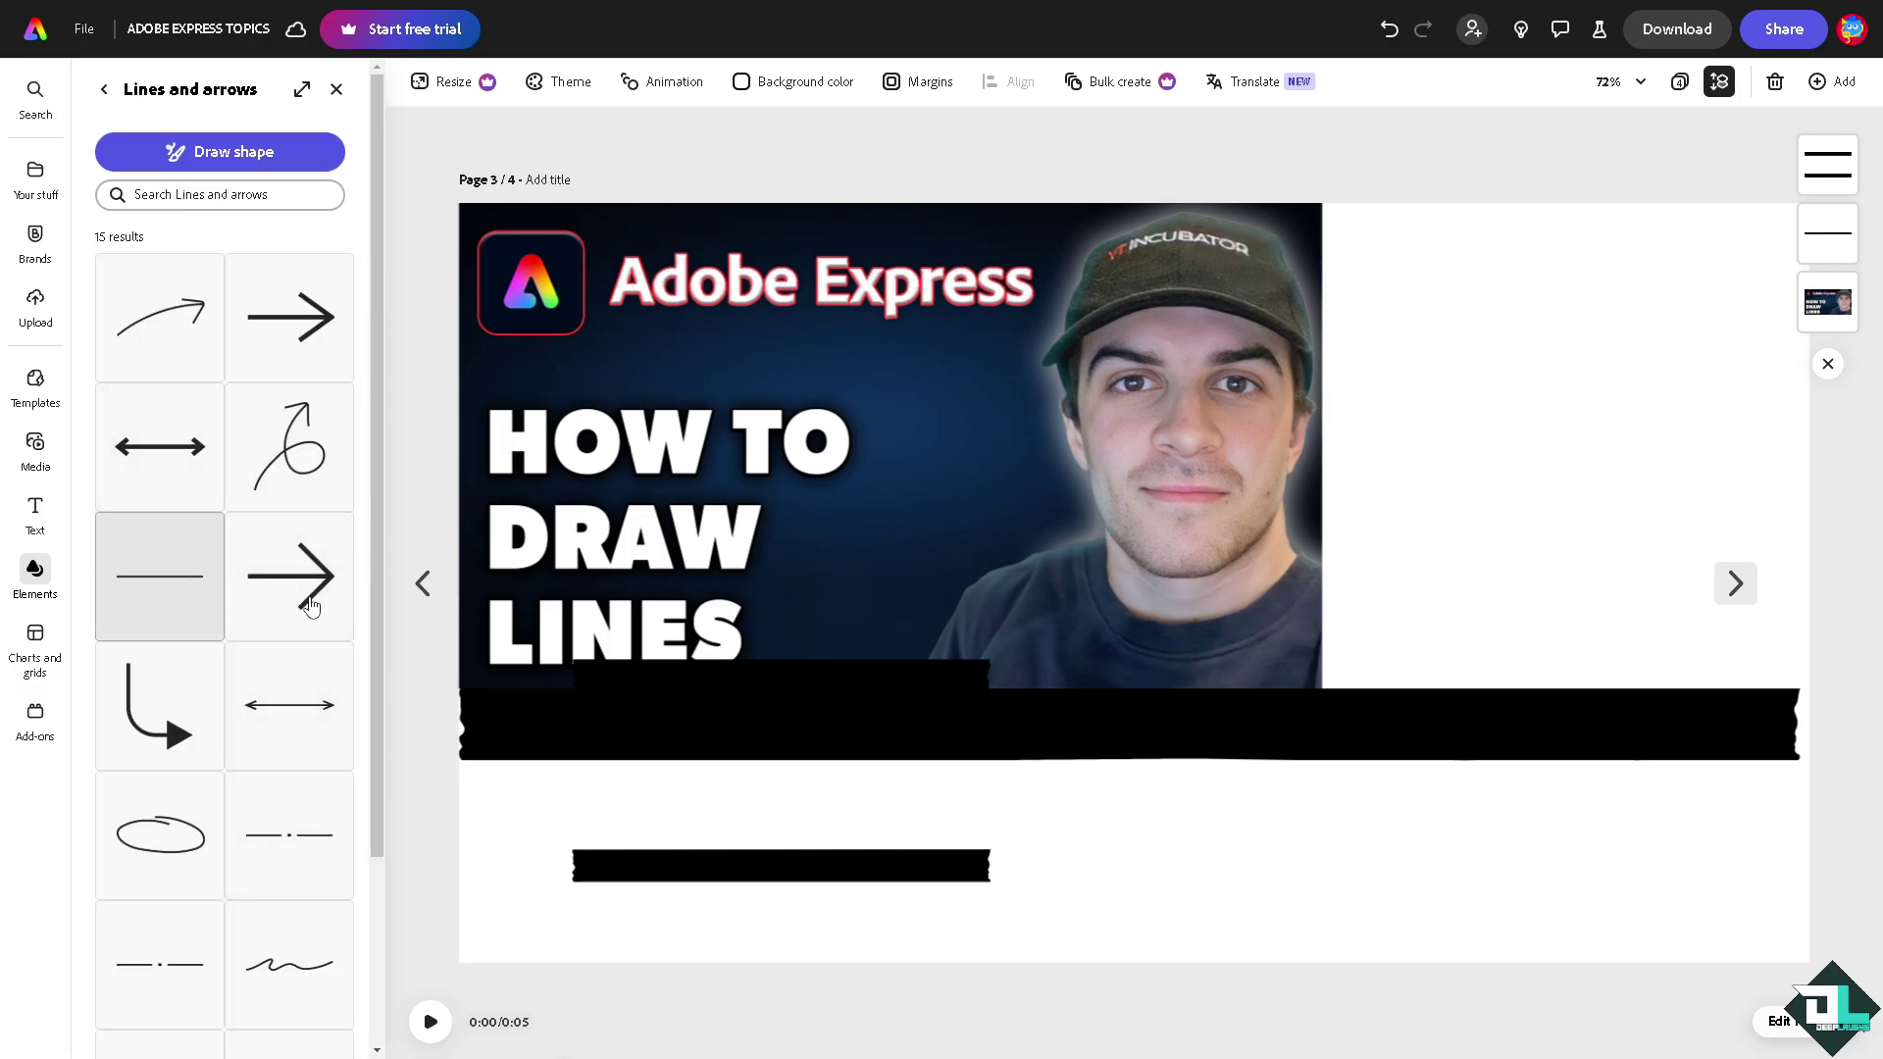
mouse_move(186, 588)
left_mouse_down()
mouse_move(1165, 592)
mouse_move(718, 799)
left_mouse_up()
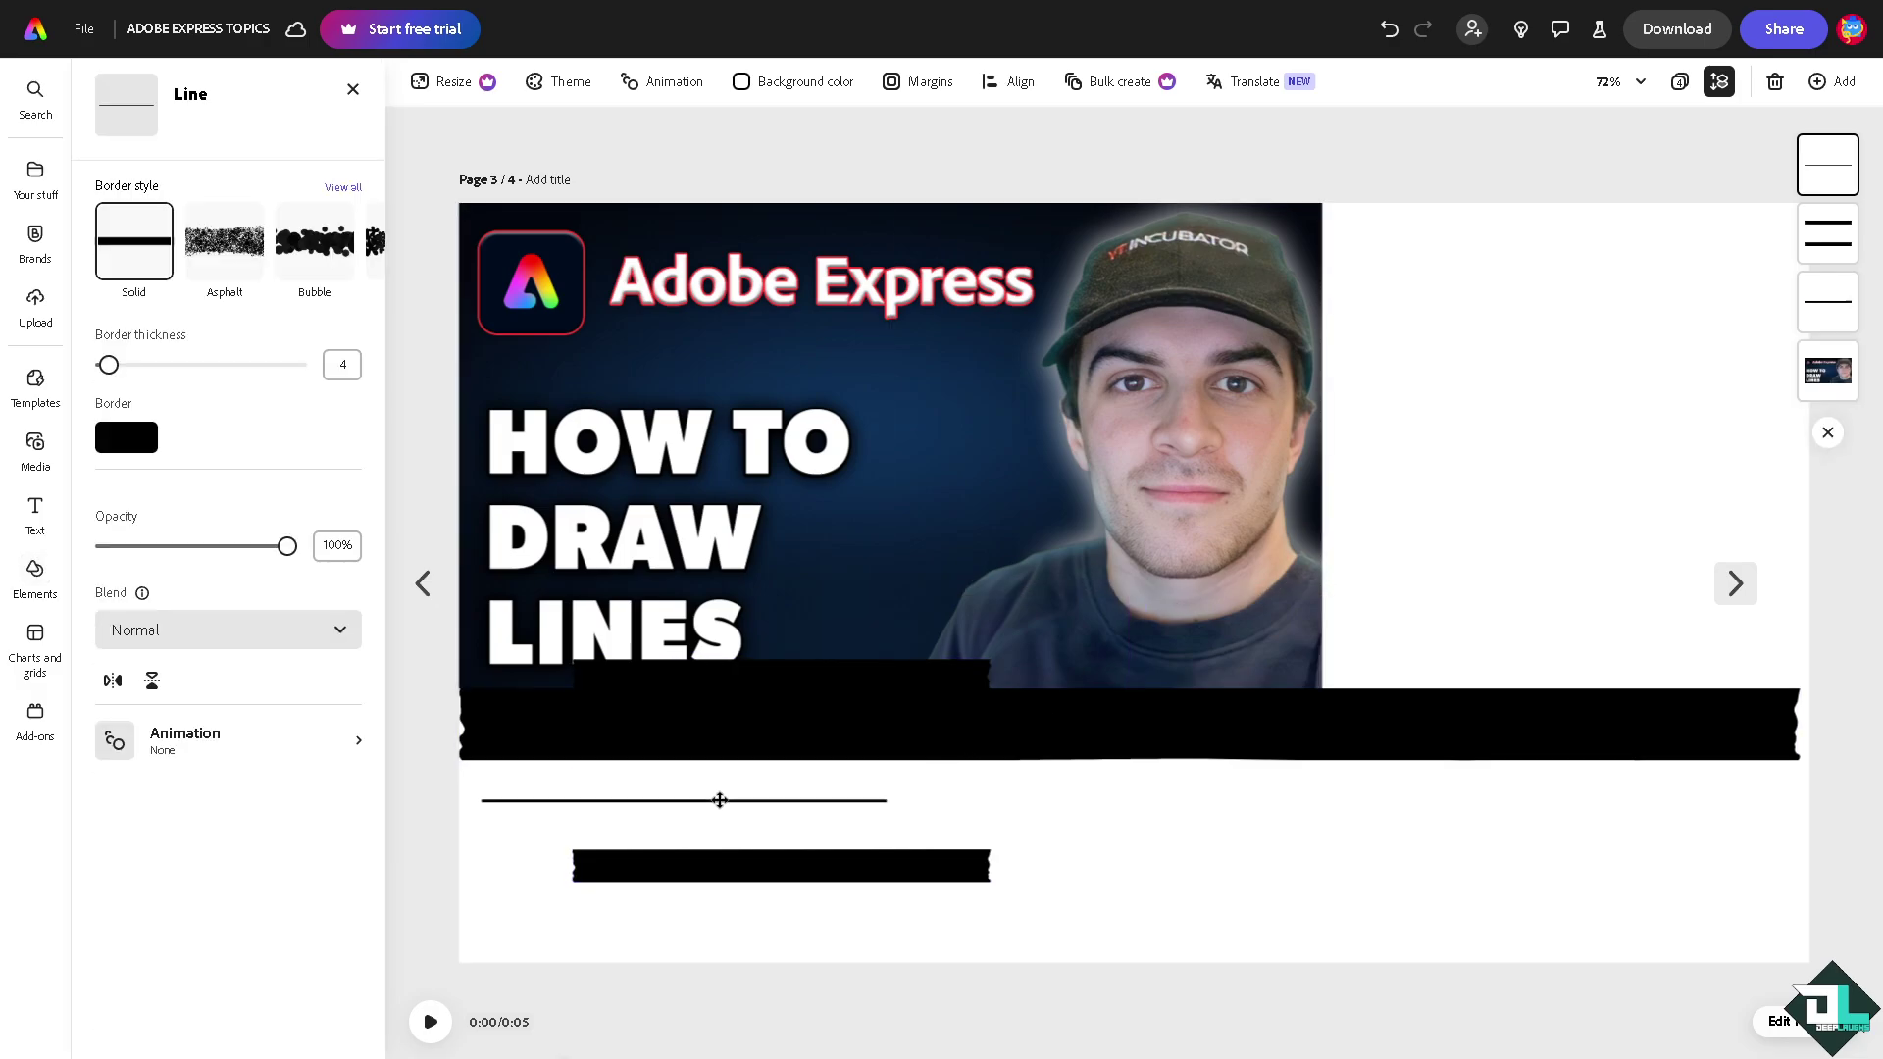
left_click_drag(887, 800, 1693, 783)
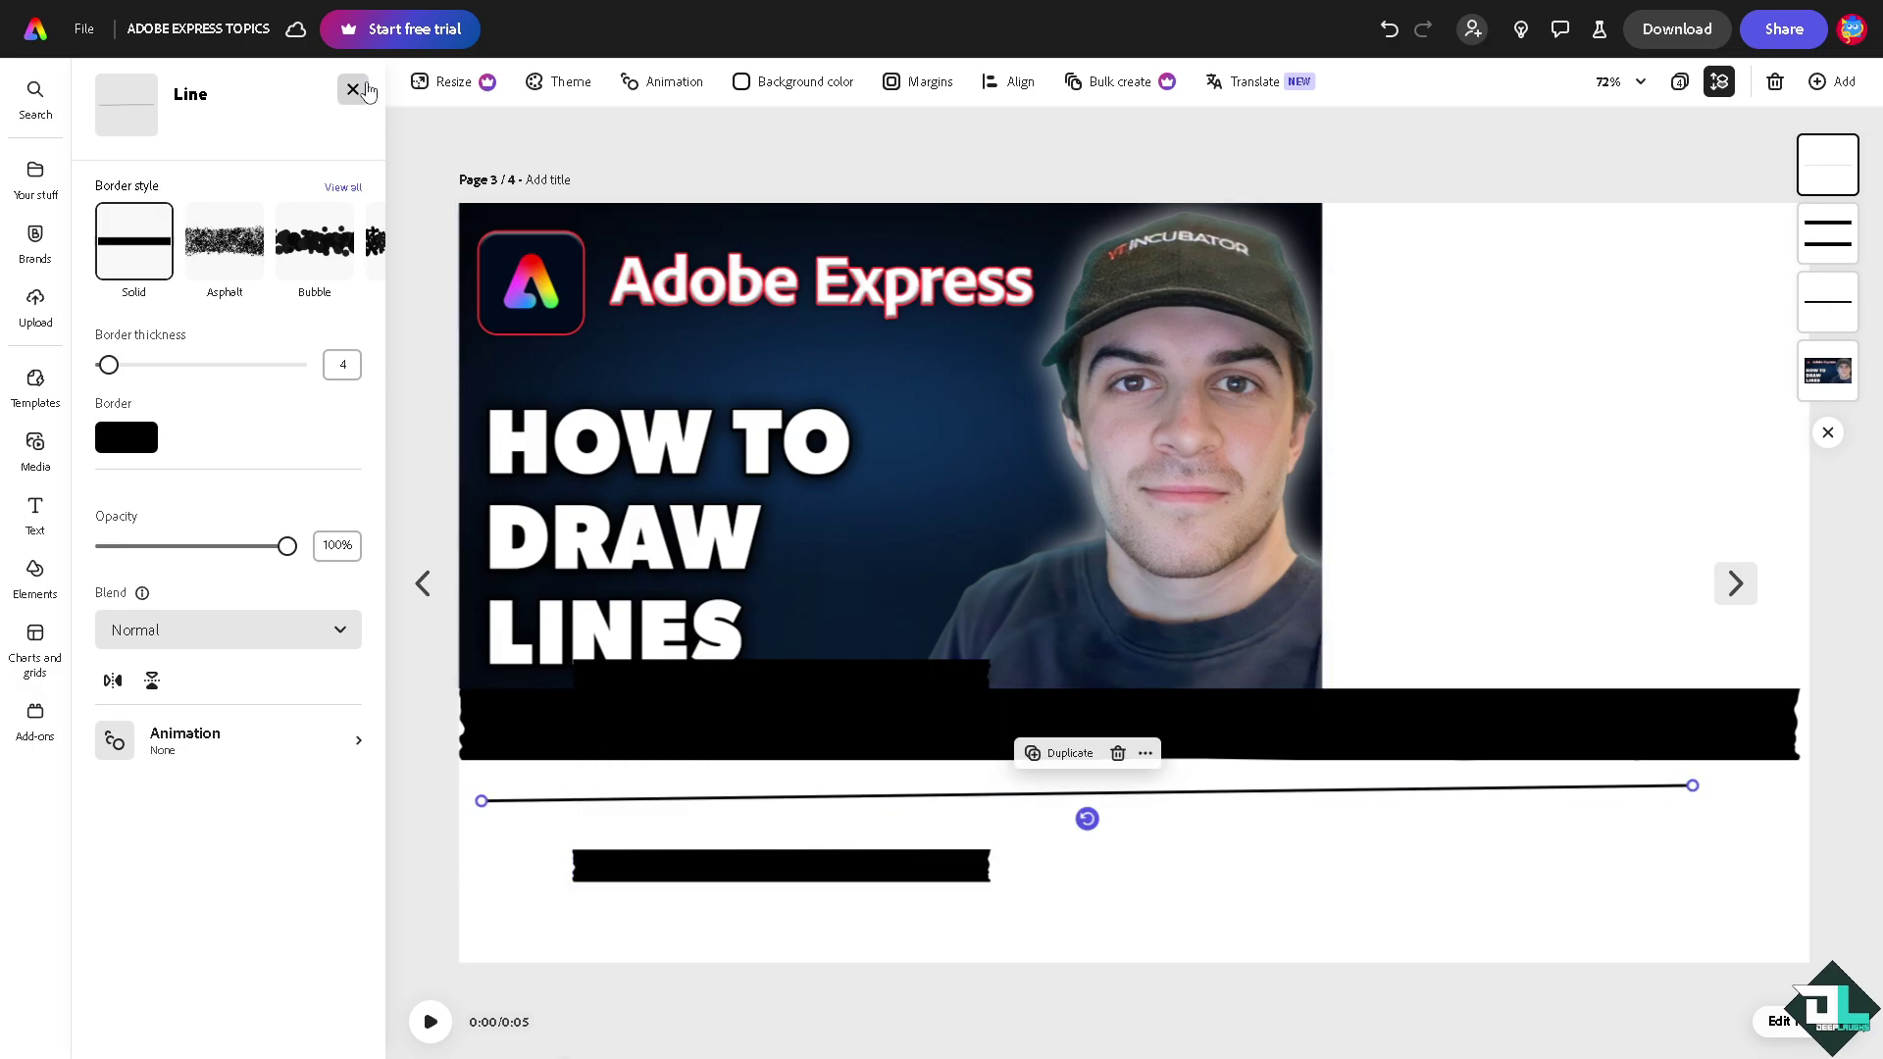
Step: Dismiss the Line settings panel
left_click(354, 91)
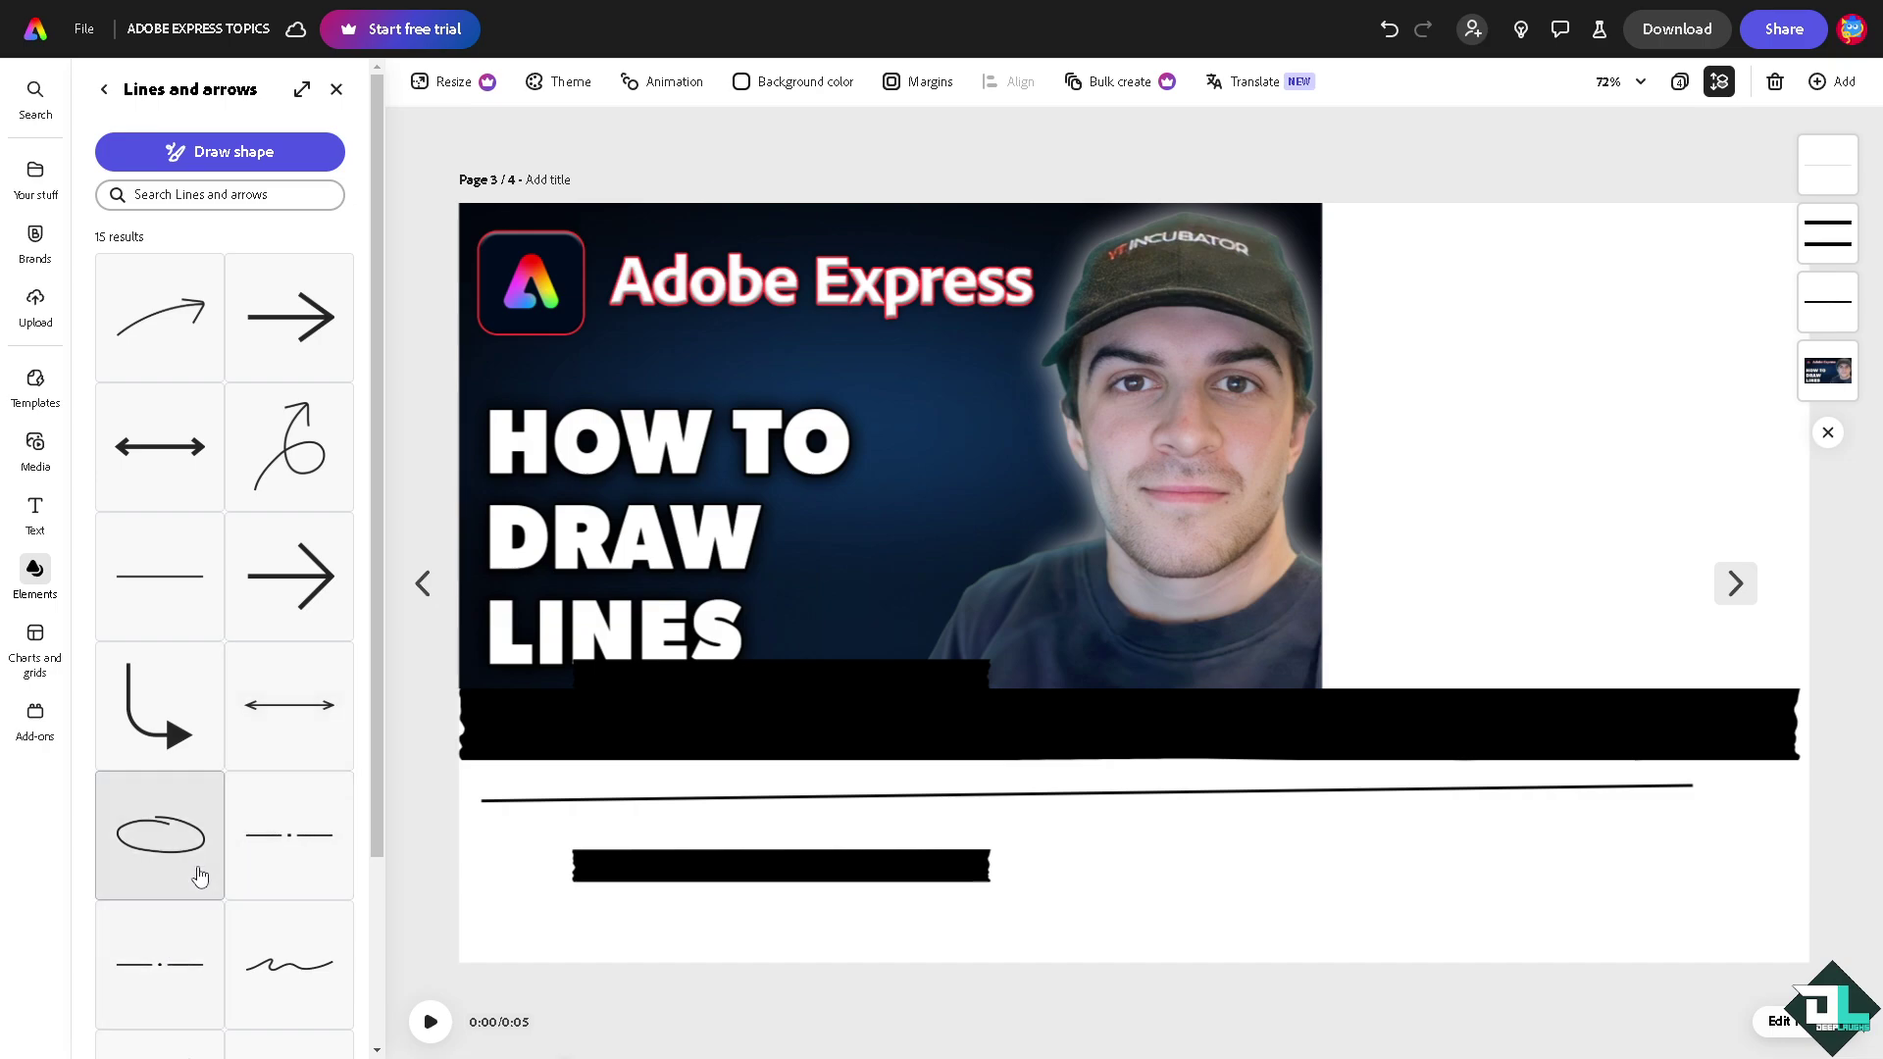
scroll(199, 871, "down", 2)
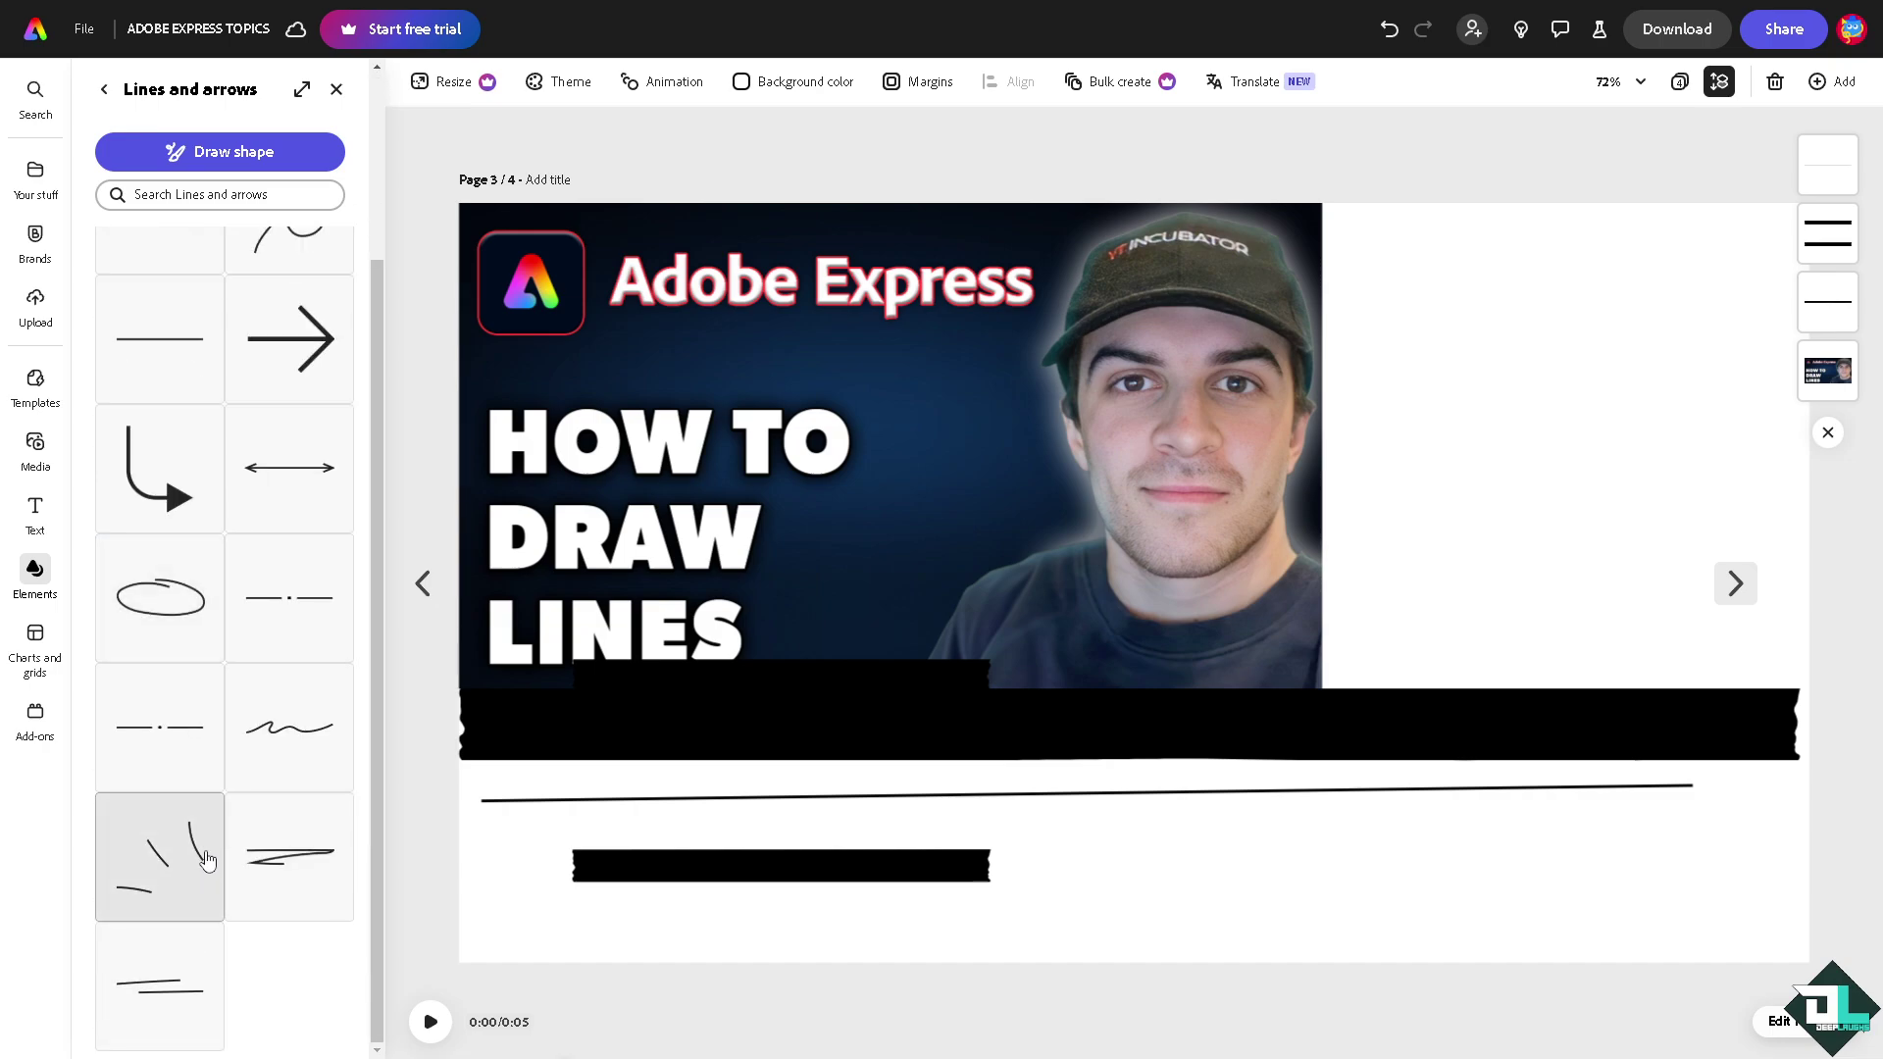
scroll(206, 861, "up", 2)
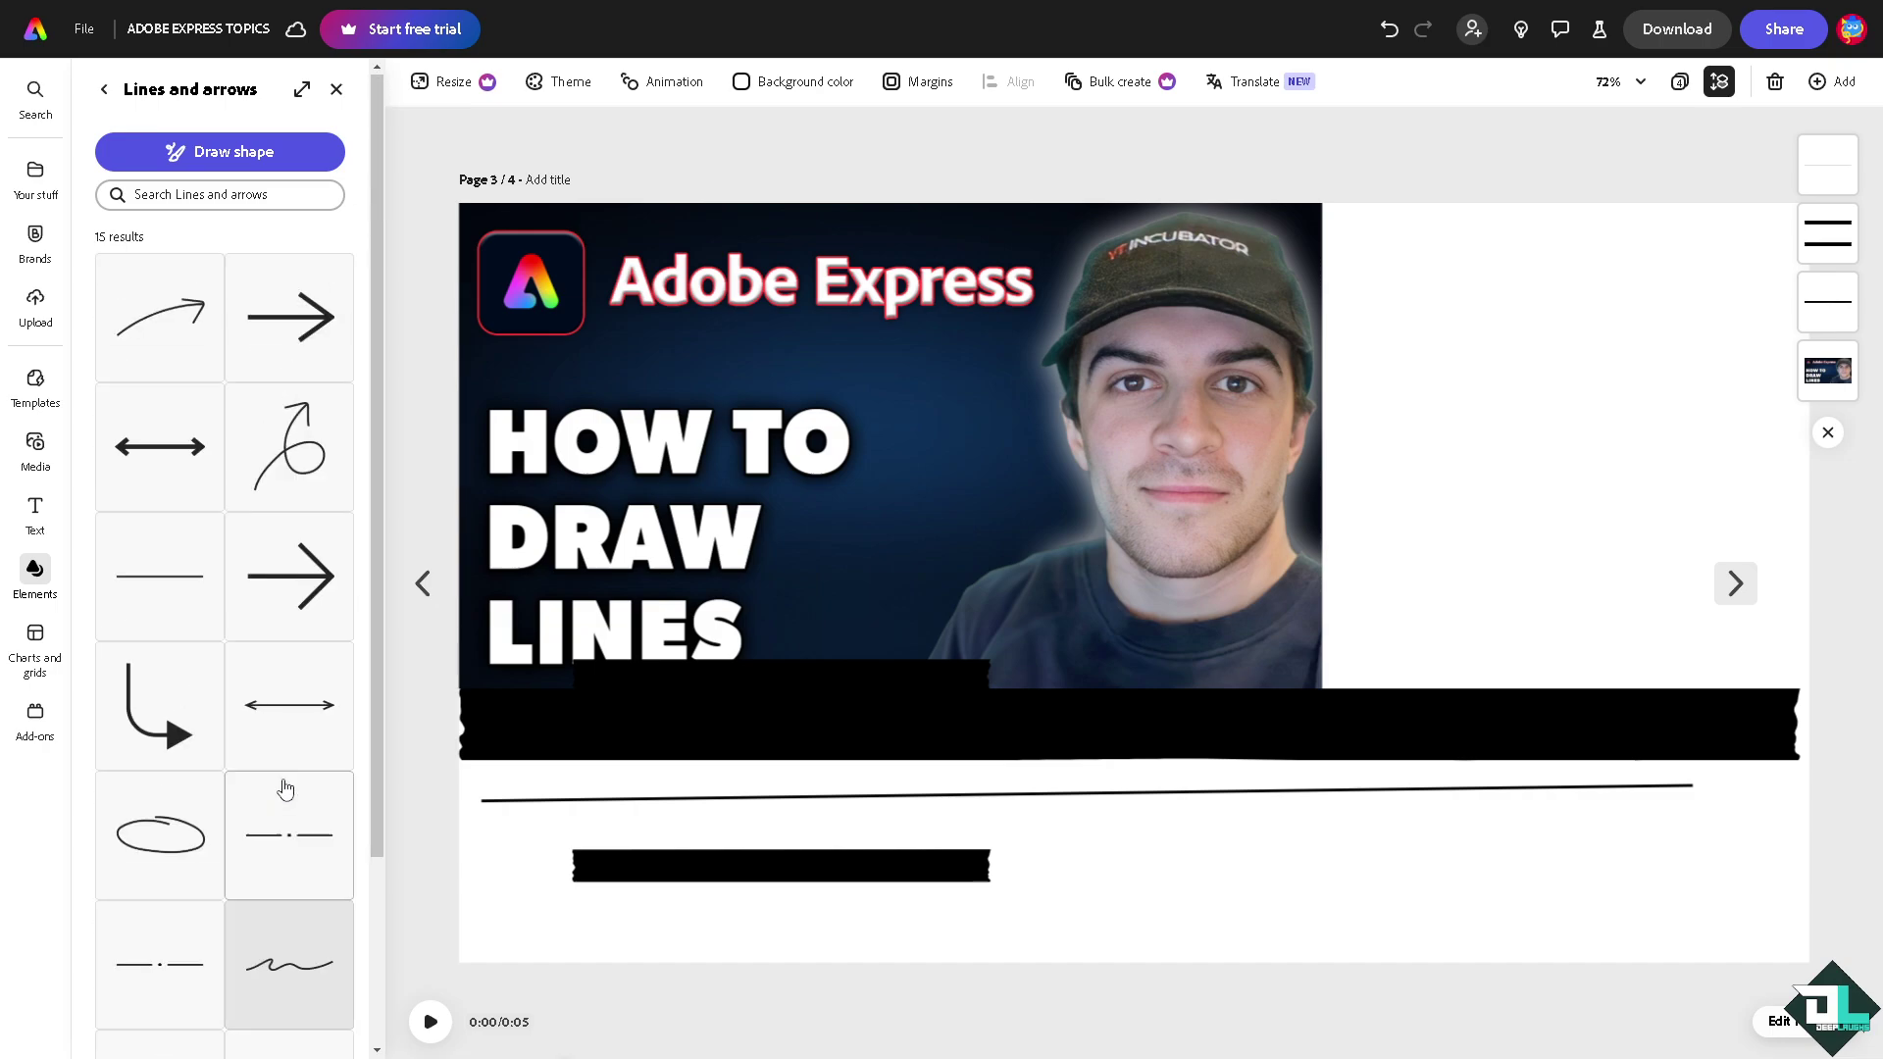